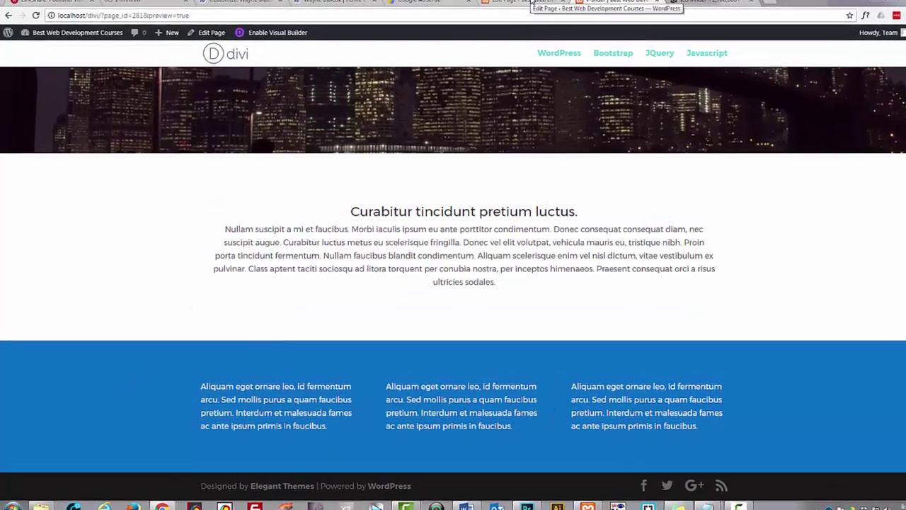
# Return to the WordPress admin and open the Divi Theme Options
pyautogui.click(531, 4)
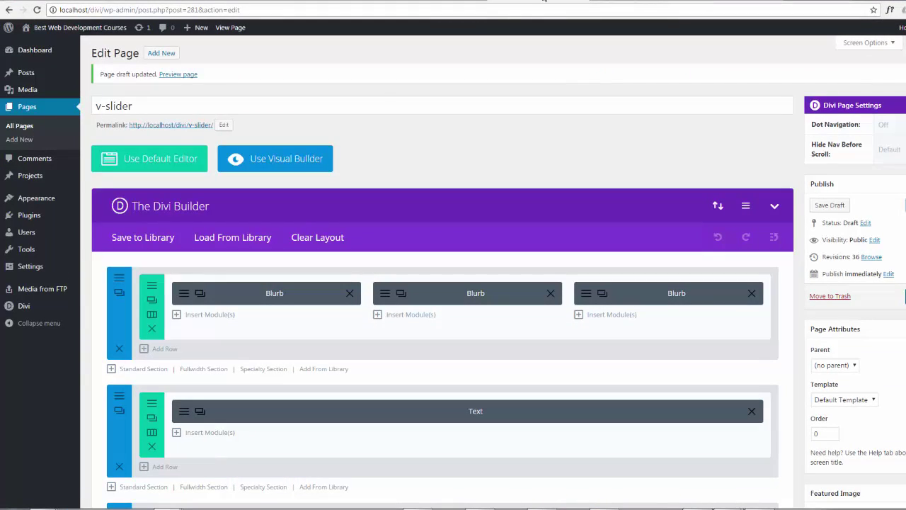
pyautogui.moveTo(31, 311)
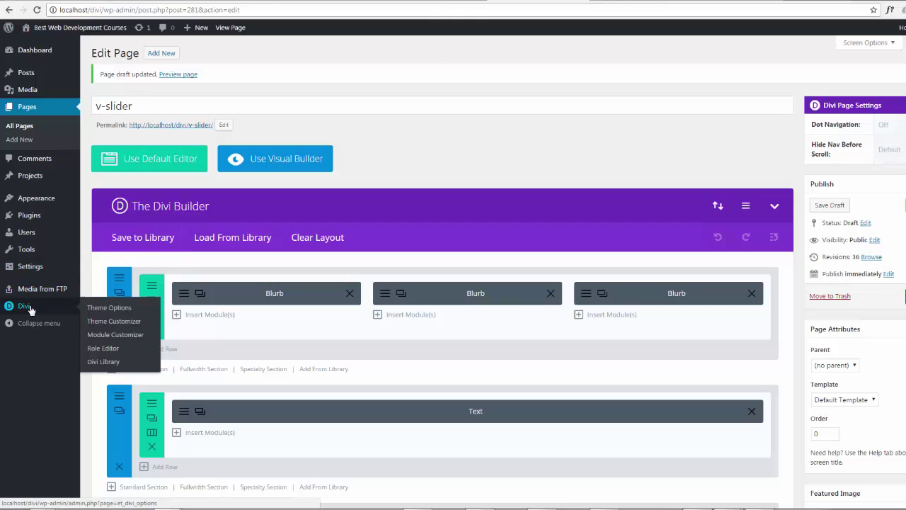
pyautogui.click(107, 312)
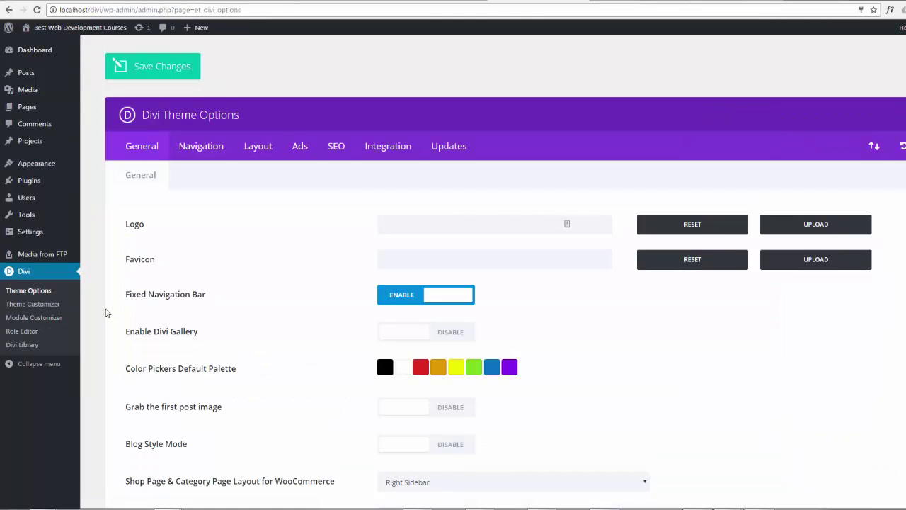
# Scroll to the Custom CSS box and enlarge it to show more of the code
pyautogui.scroll(-15, 242, 309)
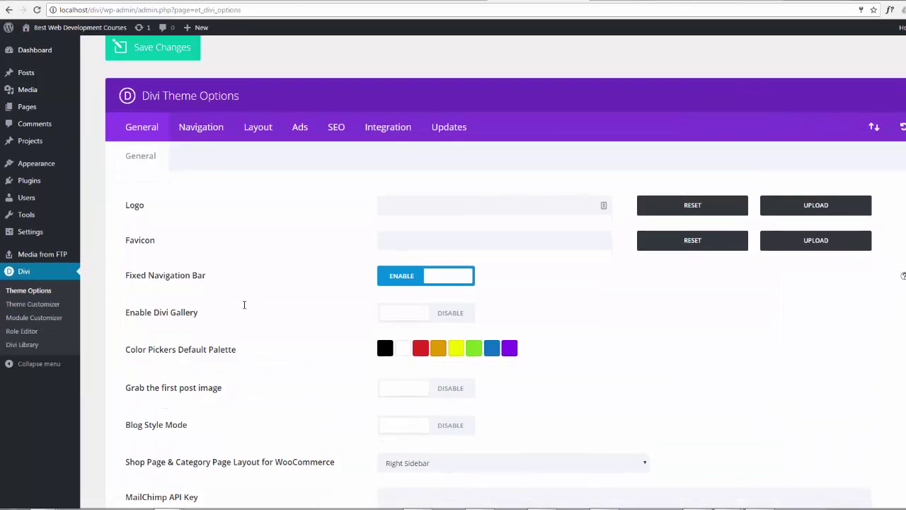
pyautogui.scroll(-5, 245, 305)
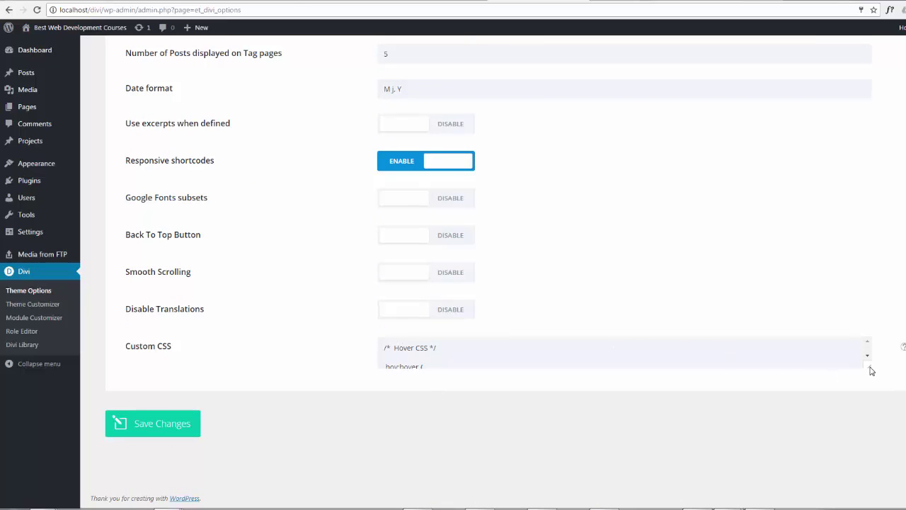
pyautogui.moveTo(870, 366); pyautogui.dragTo(874, 453)
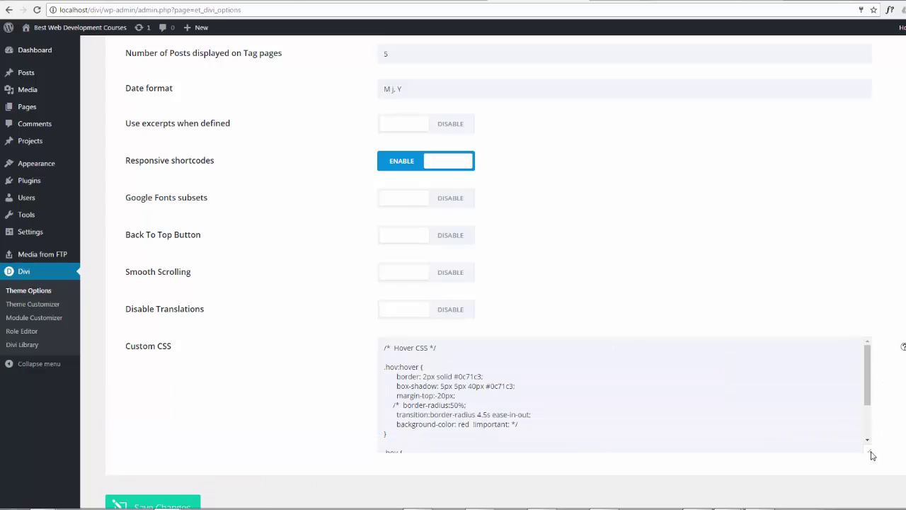
pyautogui.moveTo(870, 401); pyautogui.dragTo(876, 445)
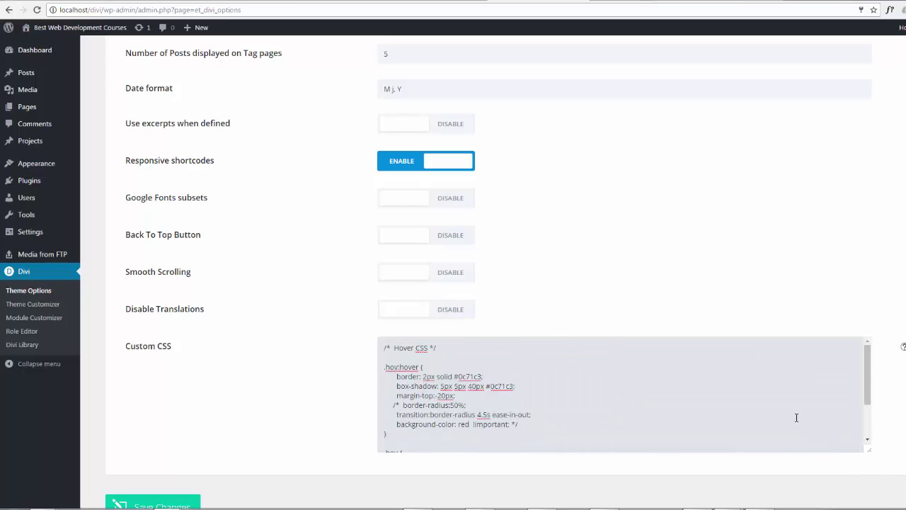
pyautogui.scroll(-5, 786, 414)
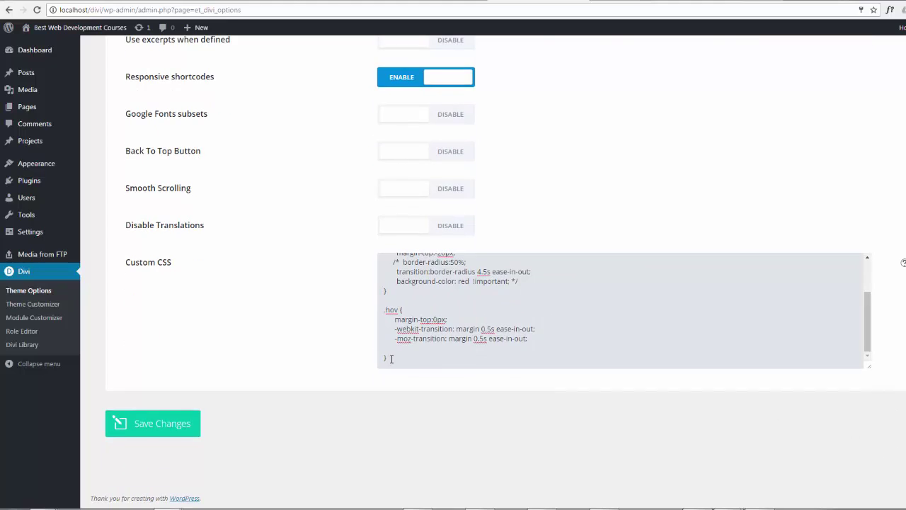
# Add a '/* Remove Bottom Bar */' comment on a new line after the last CSS rule
pyautogui.press('Return')
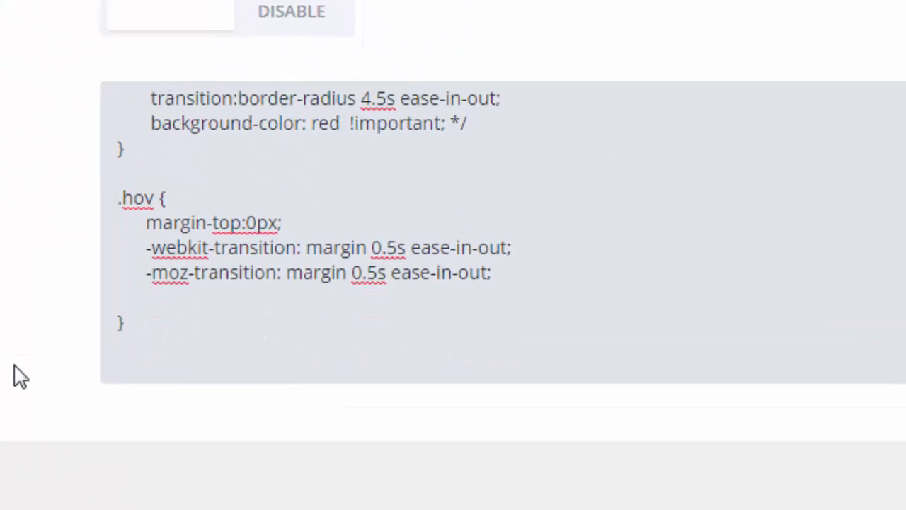
pyautogui.write('/**/')
pyautogui.press('Left')
pyautogui.press('Left')
pyautogui.press('Left')
pyautogui.write('Remove ')
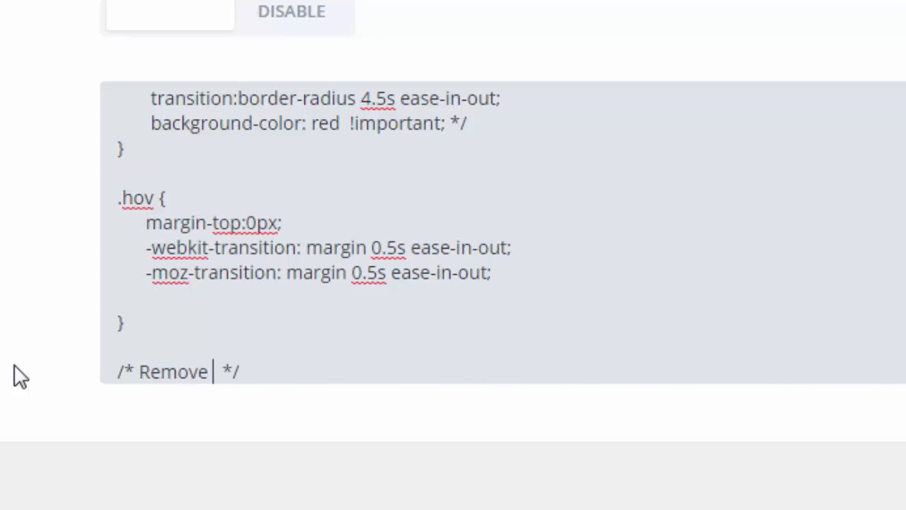
pyautogui.write('Bottom ')
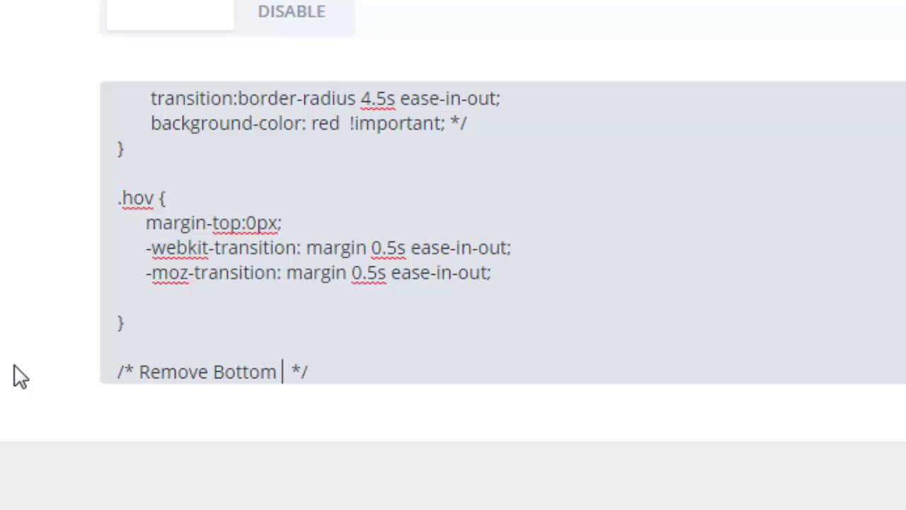
pyautogui.write('Bar')
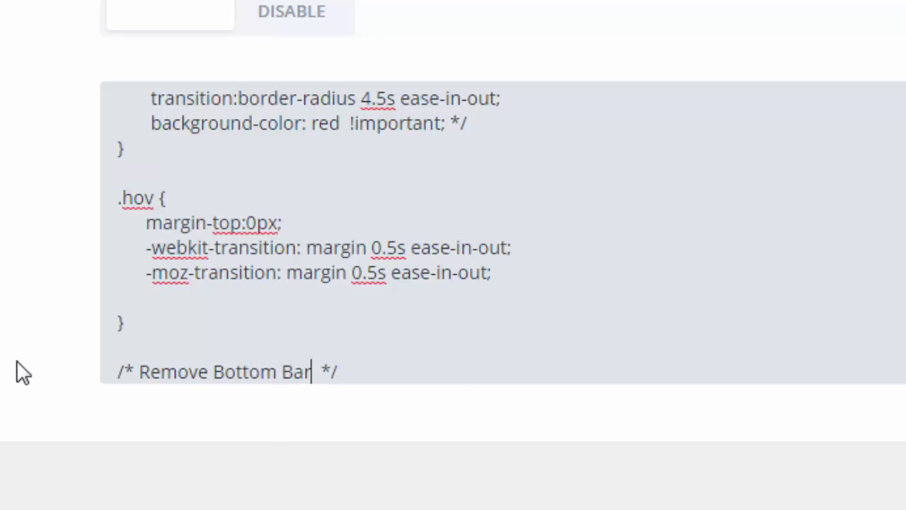
# Below the comment, add a #footer-bottom rule containing display:none;
pyautogui.scroll(-1, 352, 354)
pyautogui.click(366, 322)
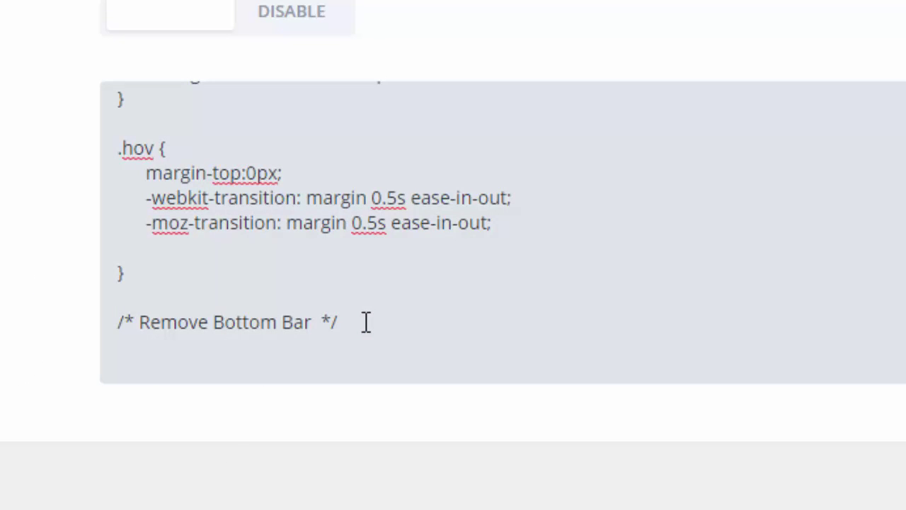
pyautogui.press('Return')
pyautogui.write('#foote')
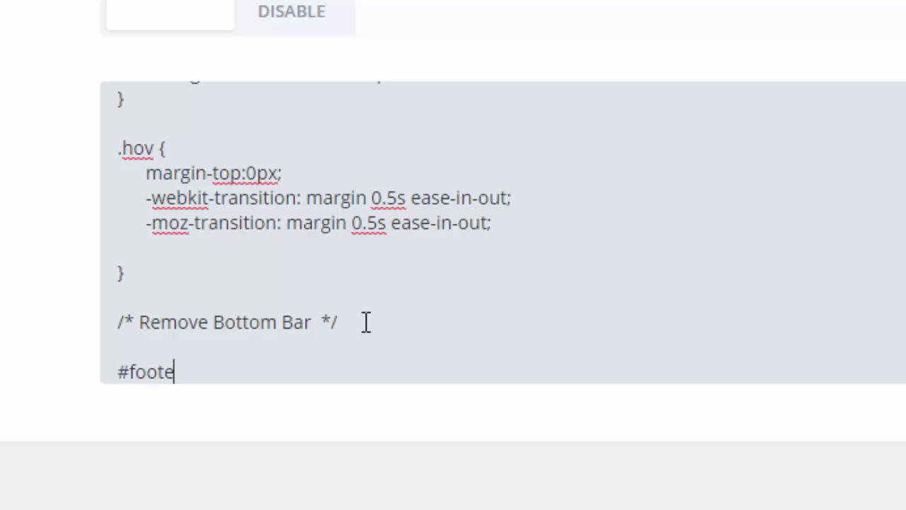
pyautogui.write('r-bottom {')
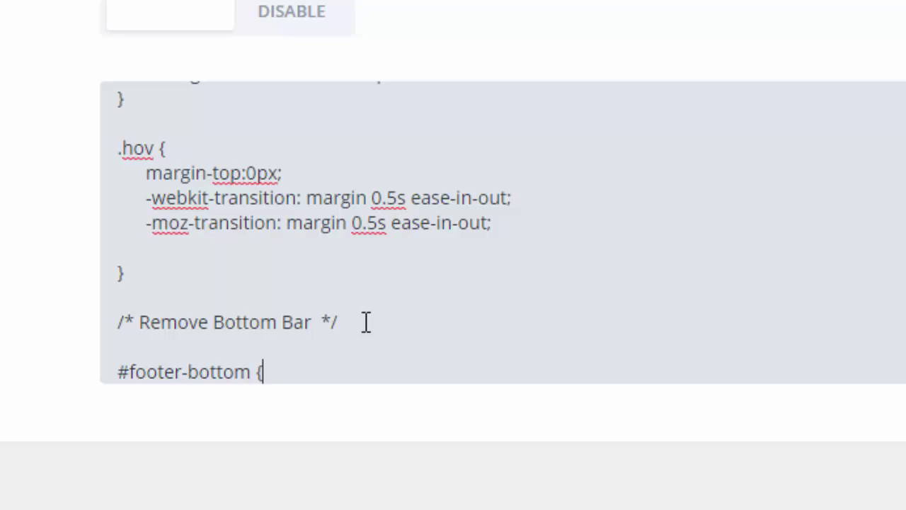
pyautogui.write('}')
pyautogui.press('Left')
pyautogui.press('Return')
pyautogui.press('Return')
pyautogui.click(164, 301)
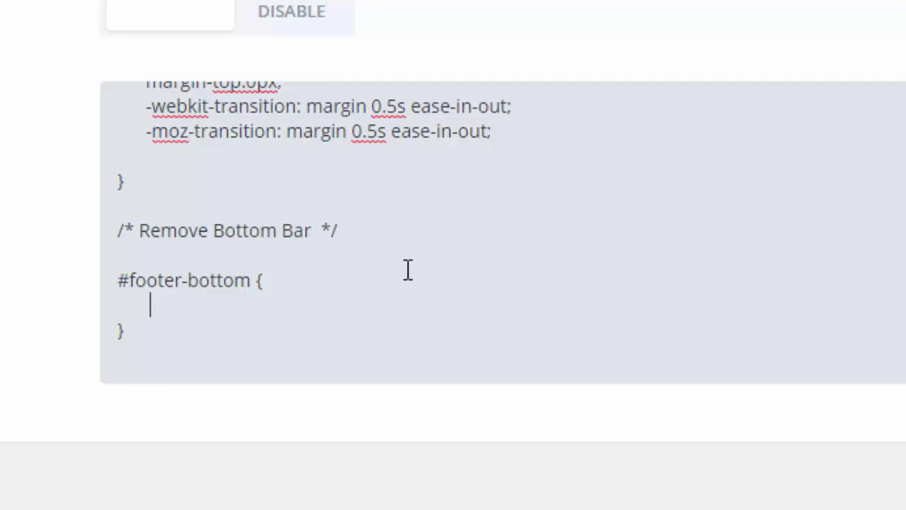
pyautogui.write('displ')
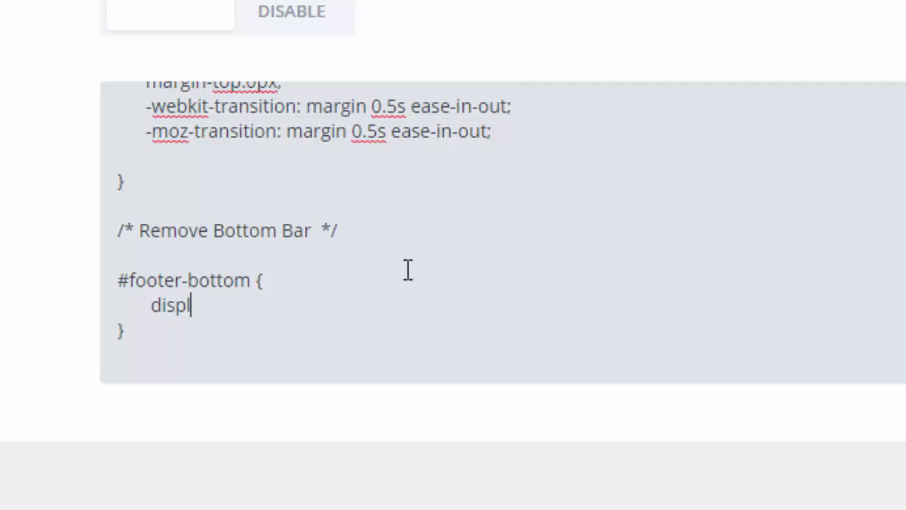
pyautogui.write('ay:none')
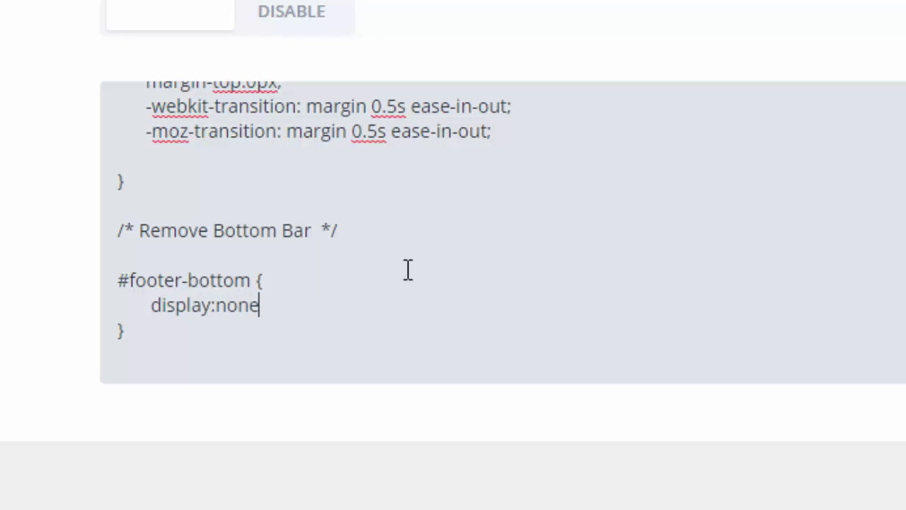
pyautogui.write(';')
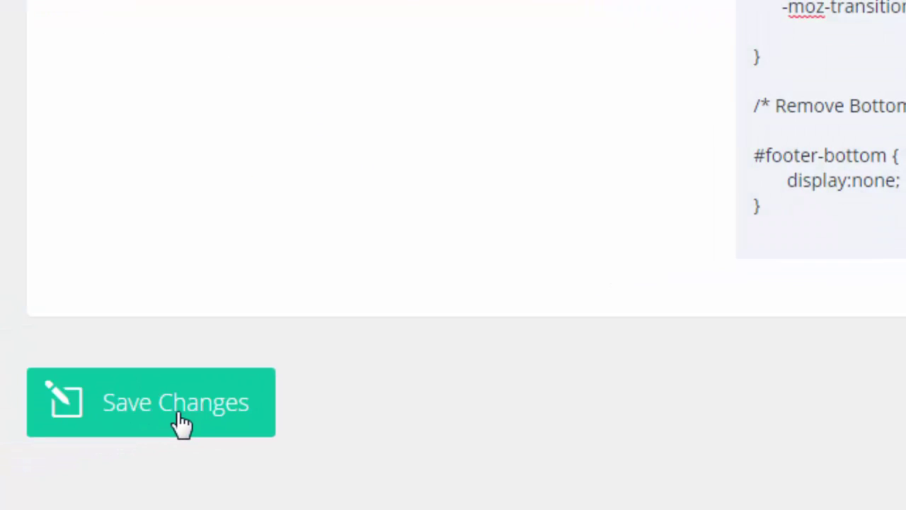
# Save the Custom CSS changes and go back to the v-slider page's Divi Builder editor
pyautogui.click(177, 425)
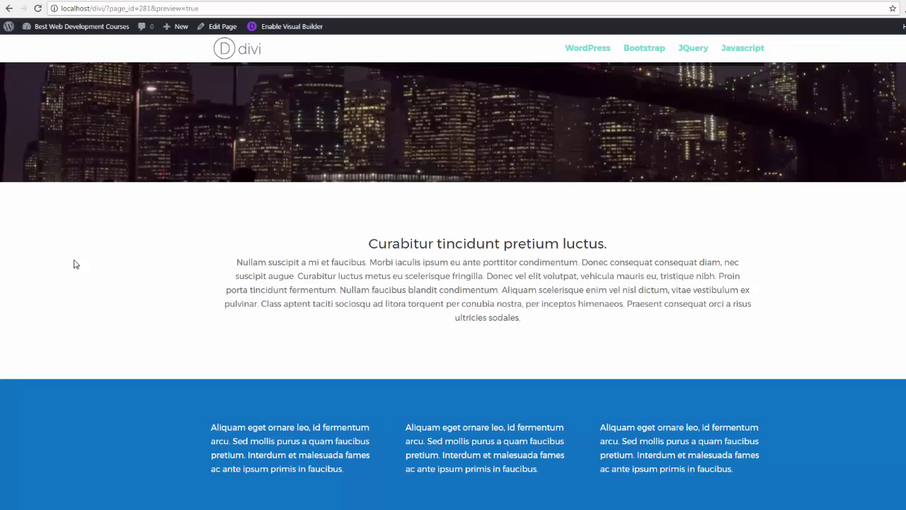
pyautogui.hotkey('ctrl', 'Tab')
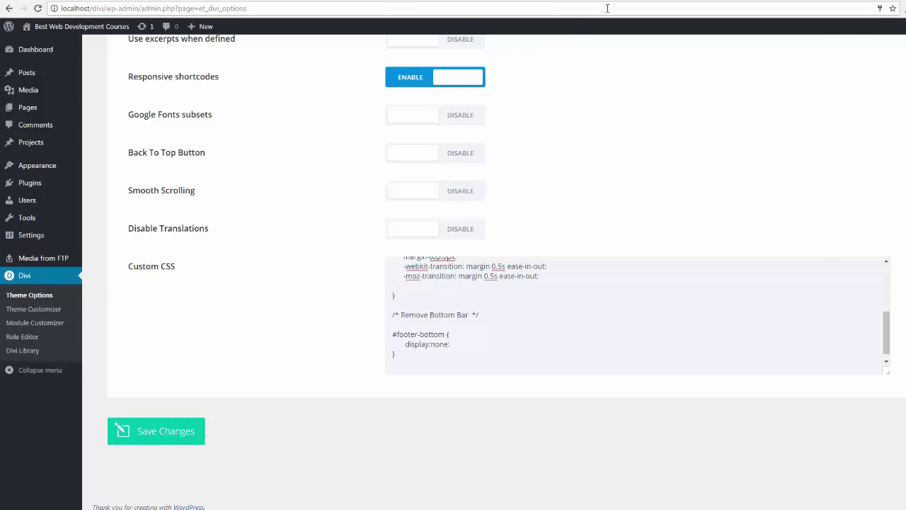
pyautogui.hotkey('ctrl', 'Tab')
pyautogui.scroll(-5, 223, 295)
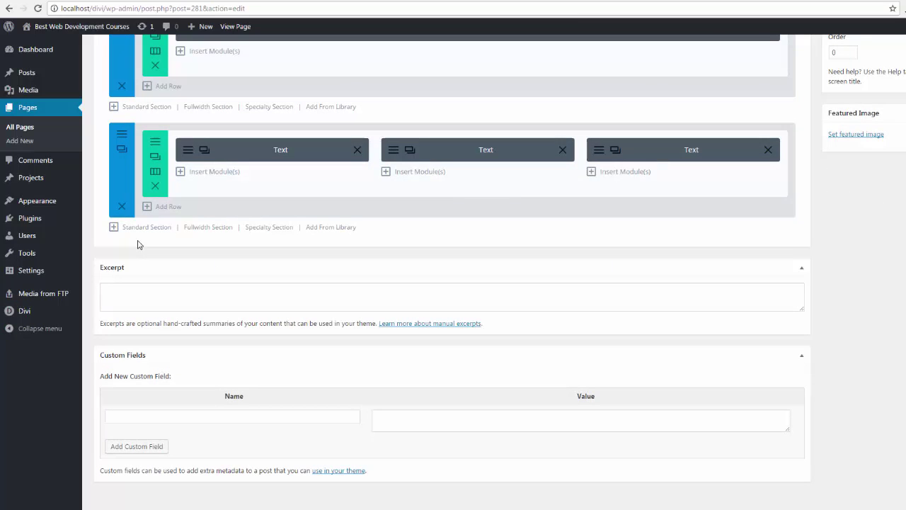
# Add a standard section with a 1/3 1/3 1/3 row and open the first column's module list
pyautogui.click(141, 228)
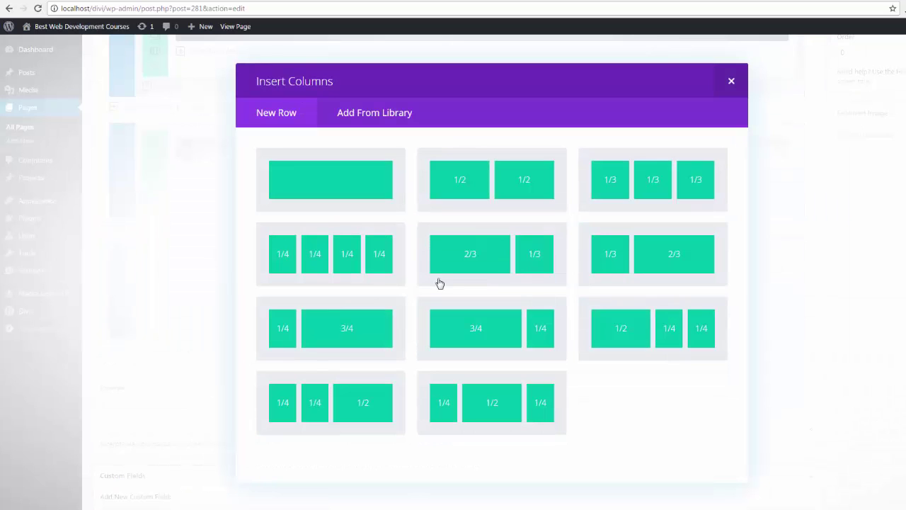
pyautogui.click(651, 187)
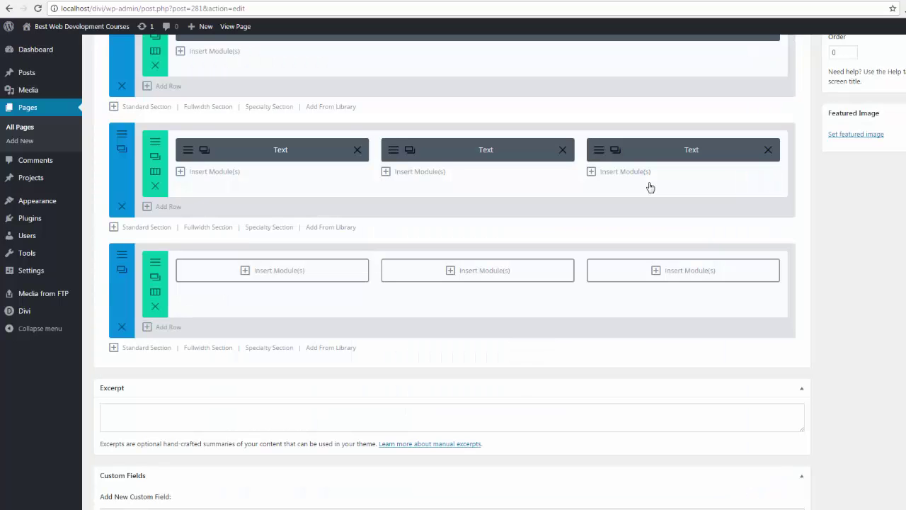
pyautogui.click(246, 272)
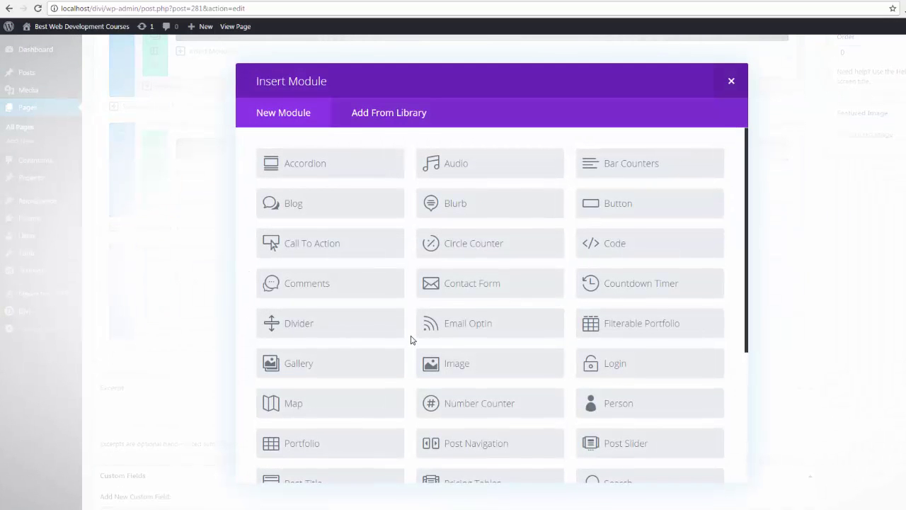
pyautogui.scroll(-5, 411, 339)
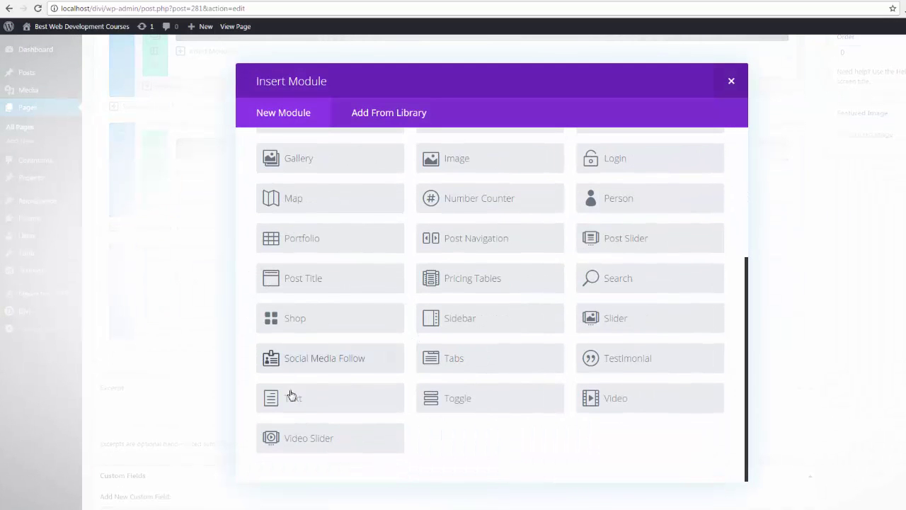
# Add a Text module reading 'Copyright System 22 2017 – Present', with &copy; before Copyright
pyautogui.click(296, 398)
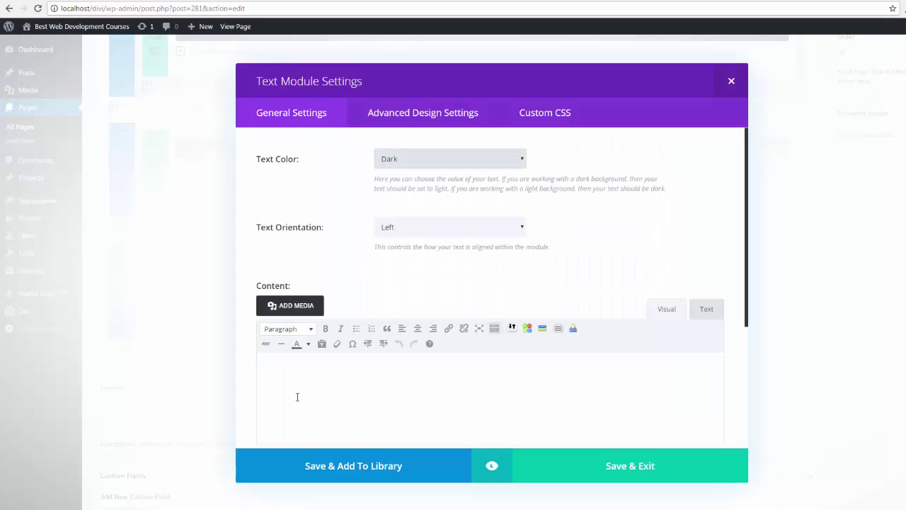
pyautogui.click(302, 376)
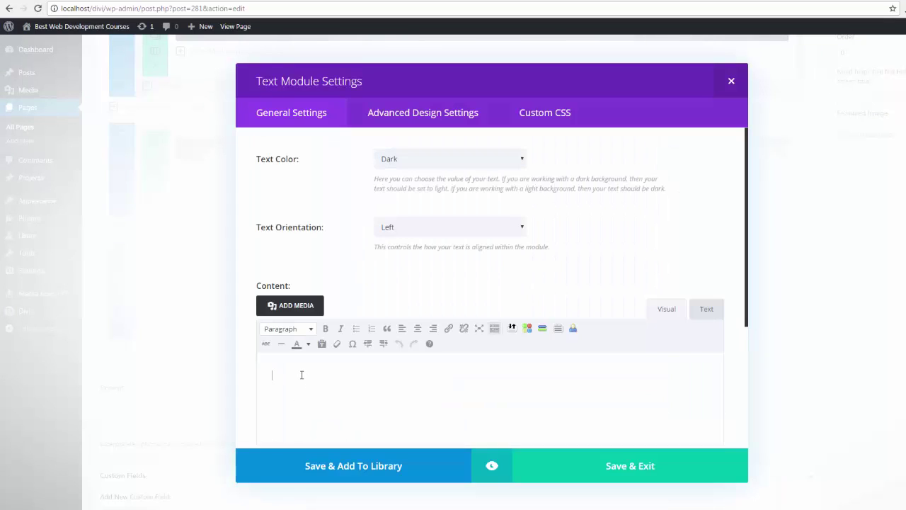
pyautogui.write('Cop')
pyautogui.click(708, 312)
pyautogui.click(270, 384)
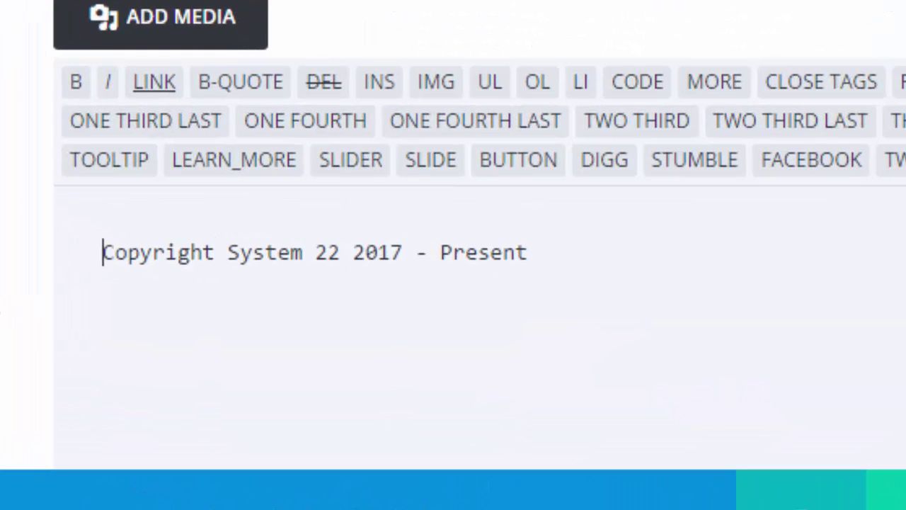
pyautogui.write('&copy')
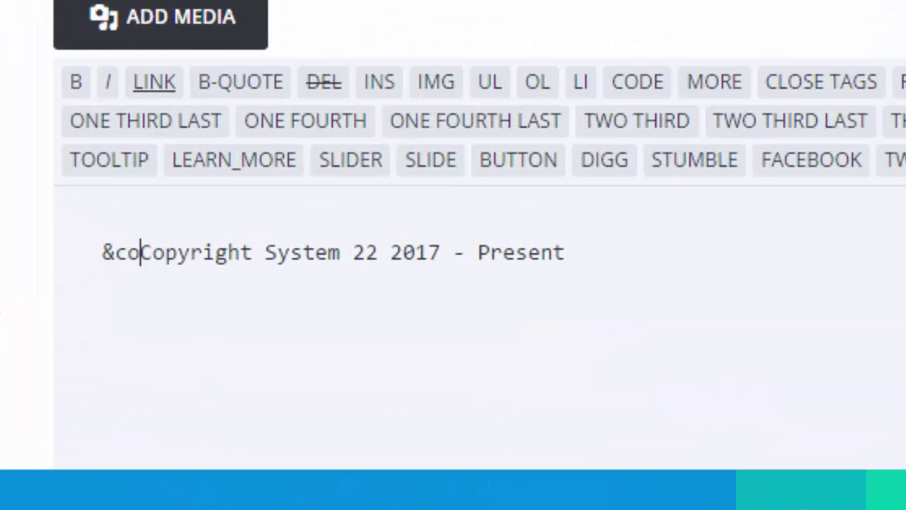
pyautogui.write(';')
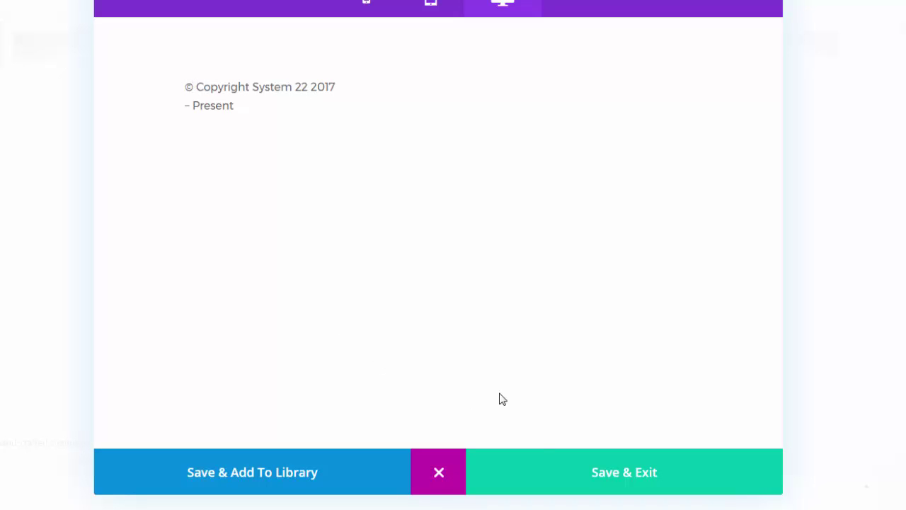
# Save the copyright module and open a new Text module in the third column, in Visual view
pyautogui.click(586, 480)
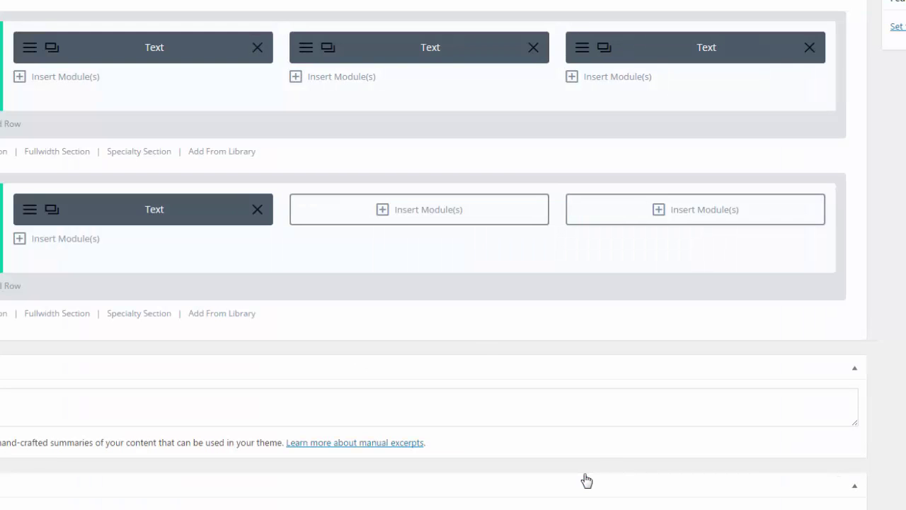
pyautogui.click(659, 213)
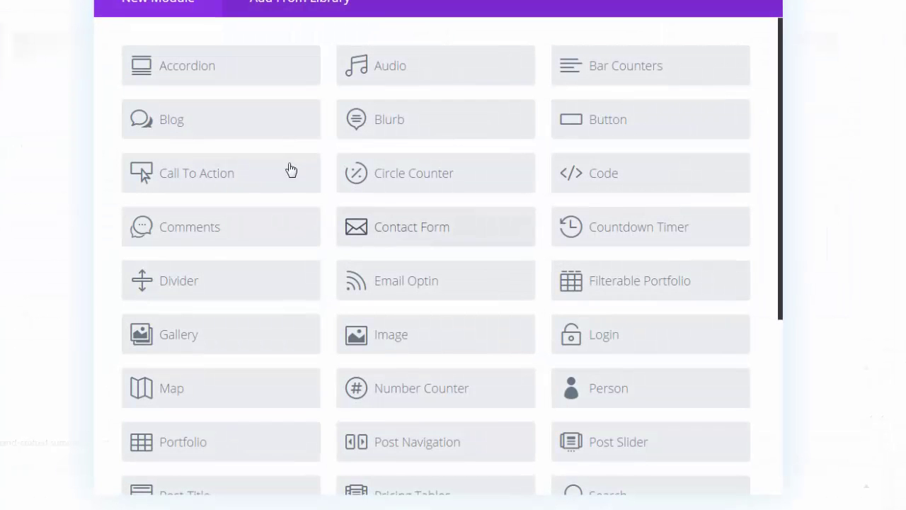
pyautogui.scroll(-5, 259, 286)
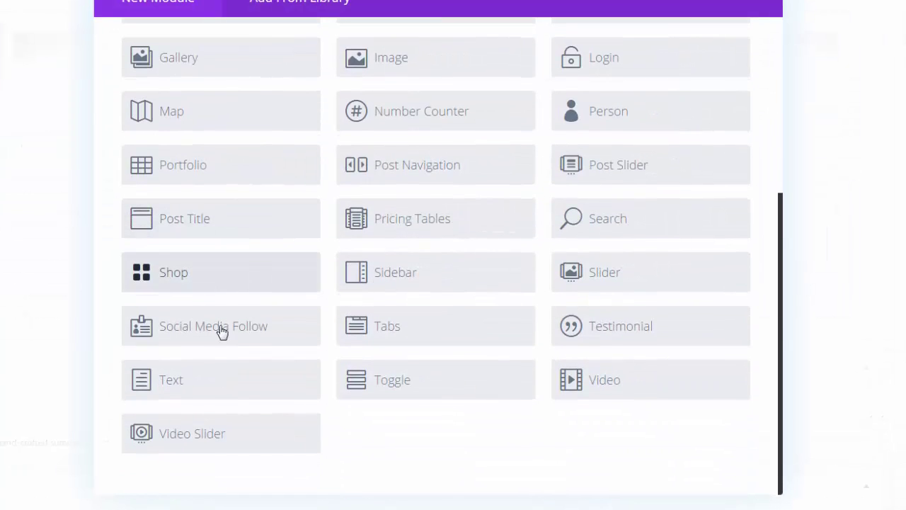
pyautogui.click(209, 376)
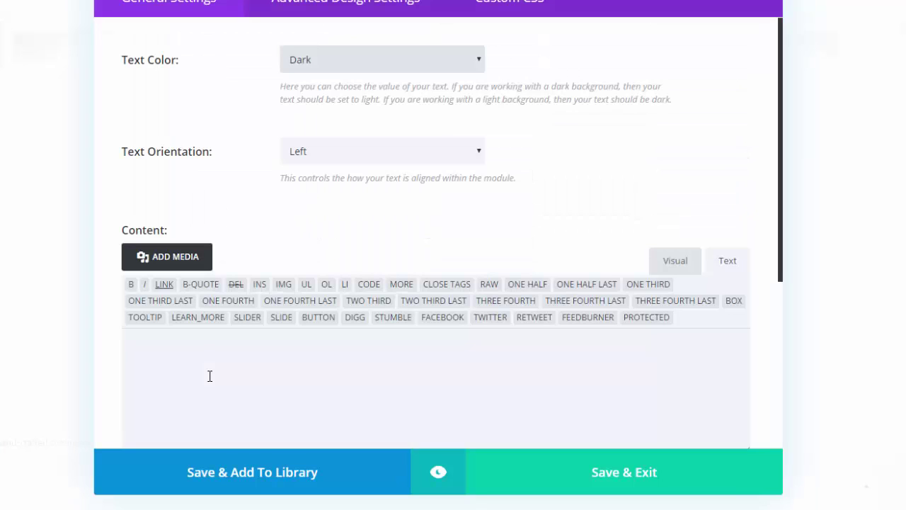
pyautogui.click(673, 261)
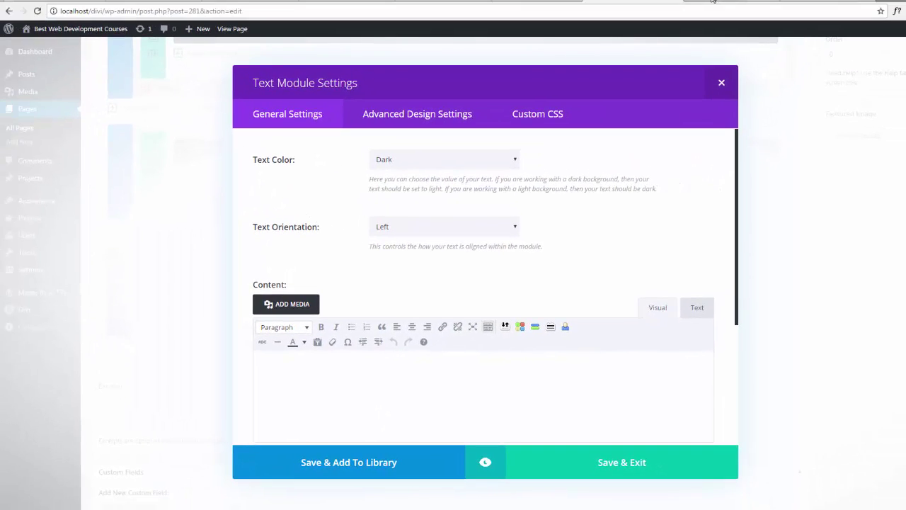
# Search Iconfinder for 'facebook' and download the square blue Facebook icon as a PNG
pyautogui.click(714, 2)
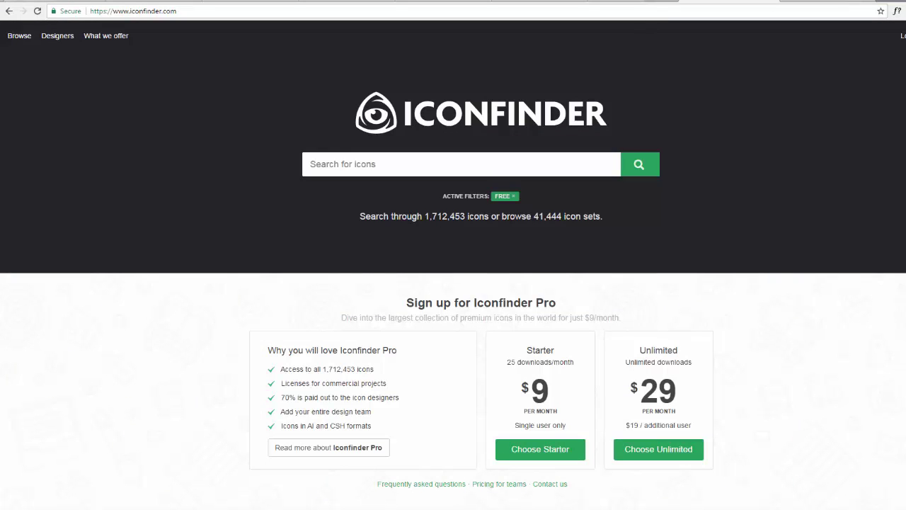
pyautogui.write('facebook')
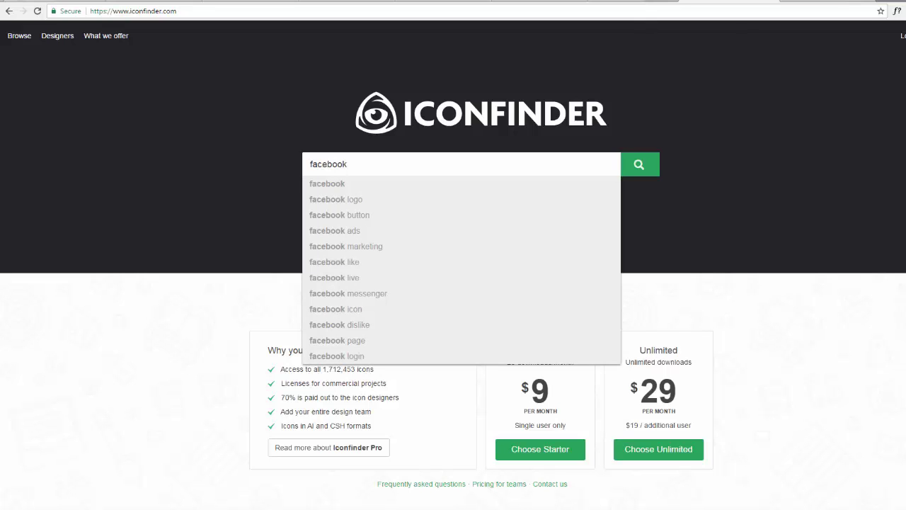
pyautogui.click(655, 165)
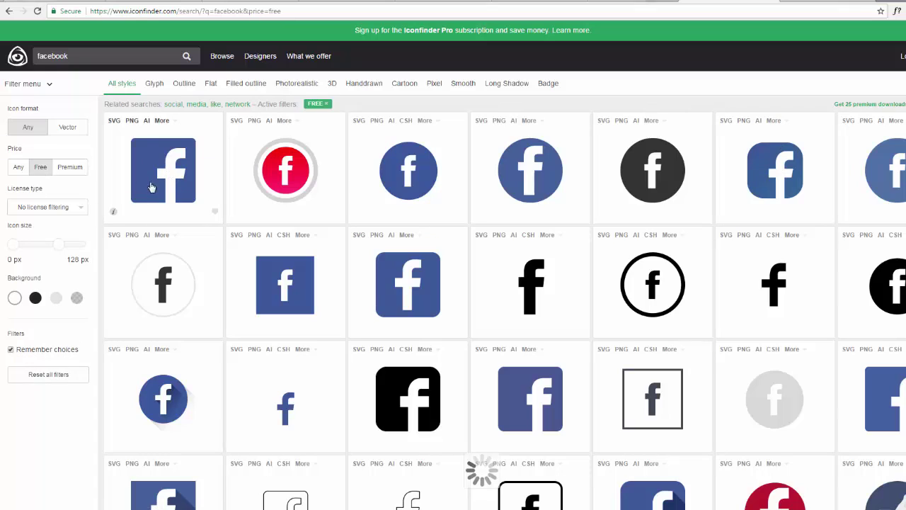
pyautogui.click(131, 122)
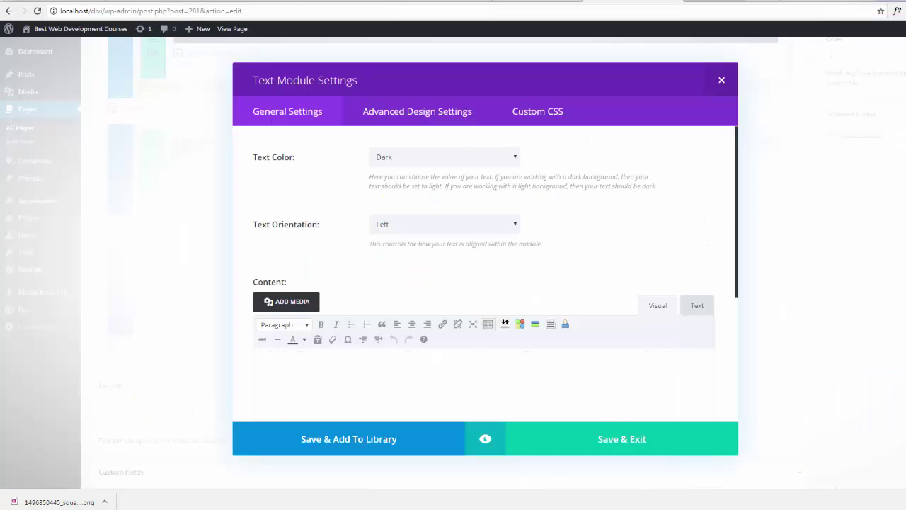
# Upload the Facebook, Google+, LinkedIn and phone icons to the Media Library and insert all four
pyautogui.click(292, 304)
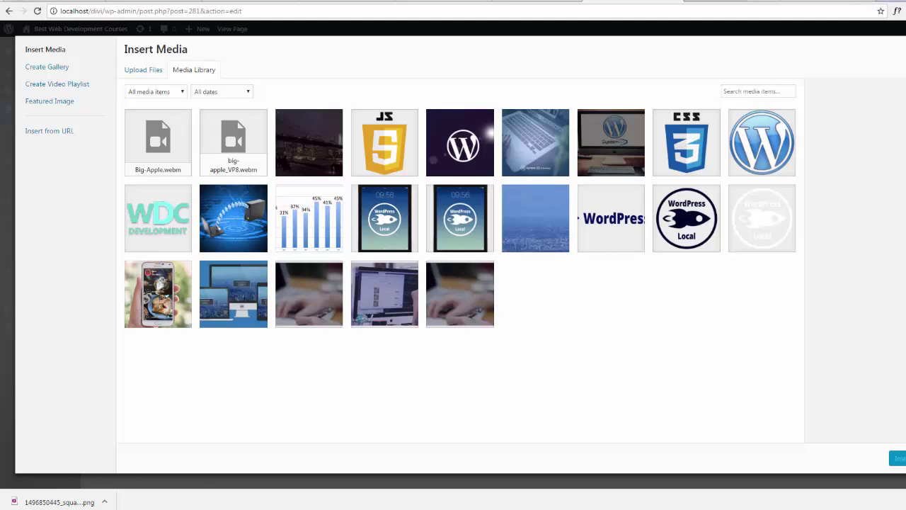
pyautogui.moveTo(504, 162); pyautogui.dragTo(179, 177)
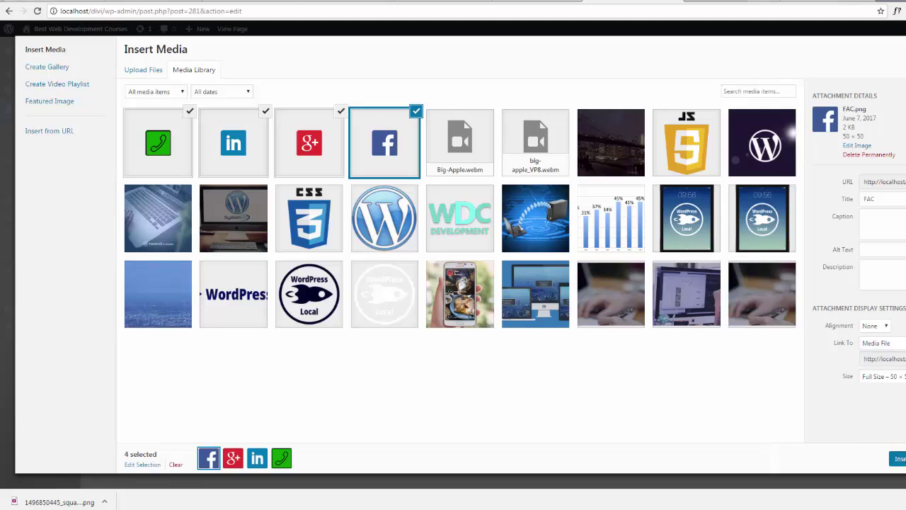
pyautogui.click(897, 458)
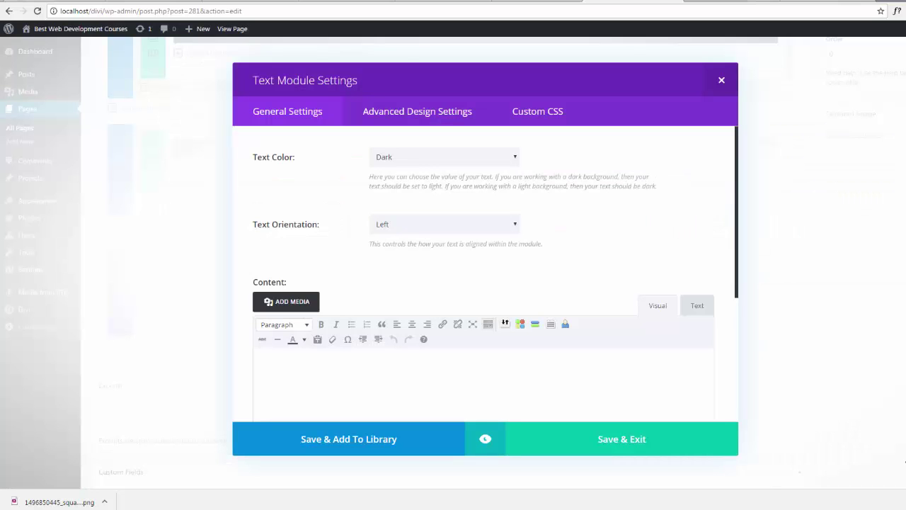
# Set the Text module's text orientation to Center
pyautogui.click(516, 225)
pyautogui.press('Escape')
pyautogui.click(497, 249)
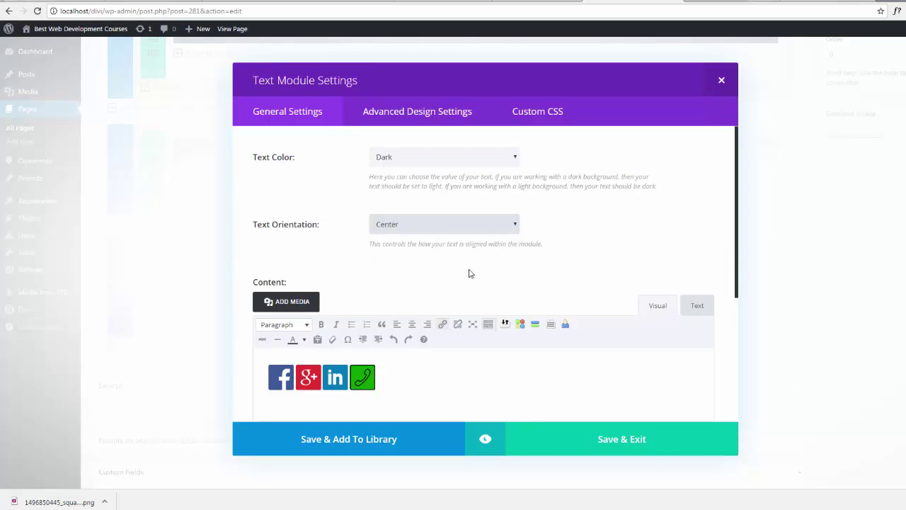
# Link the Facebook icon to the System 22 Facebook page, opening in a new tab
pyautogui.click(276, 381)
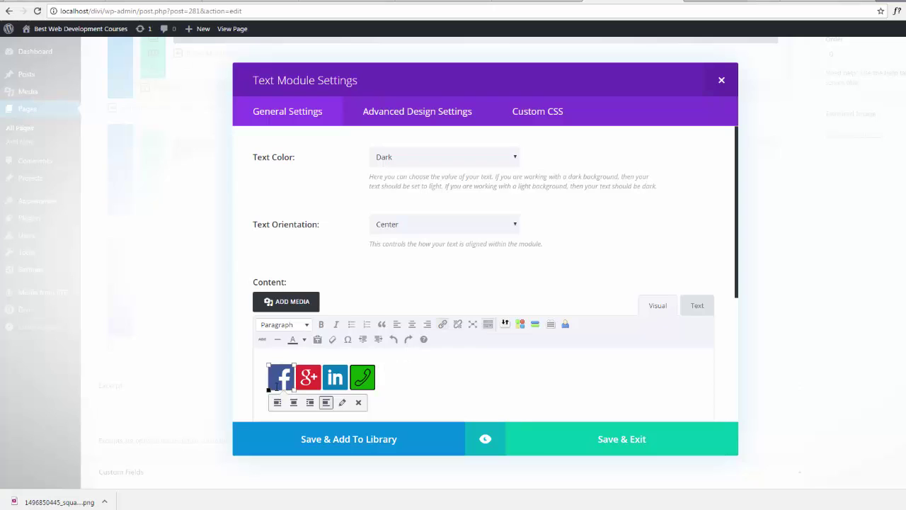
pyautogui.click(443, 327)
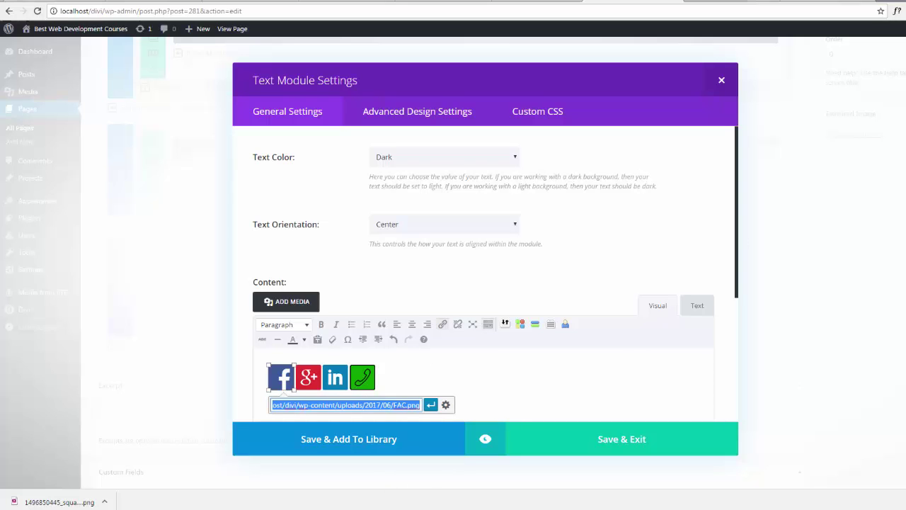
pyautogui.write('https://www.facebook.com/system22.net/')
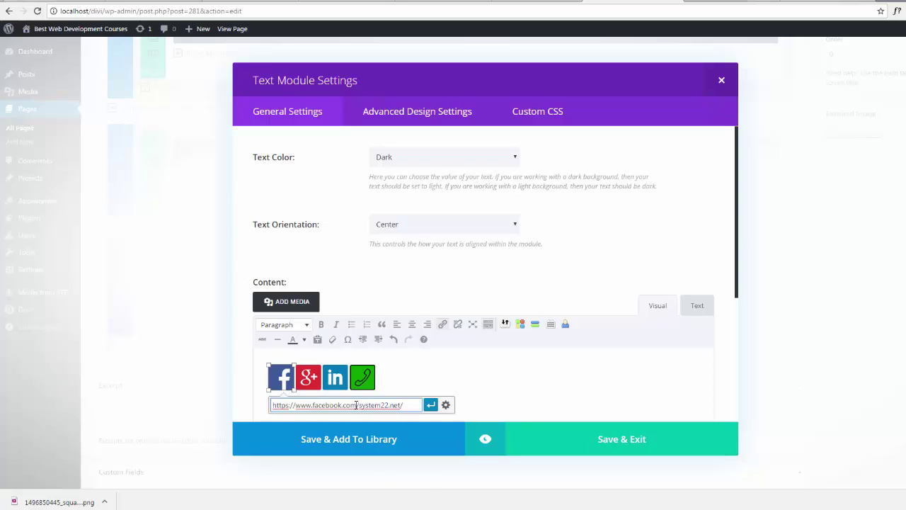
pyautogui.click(447, 405)
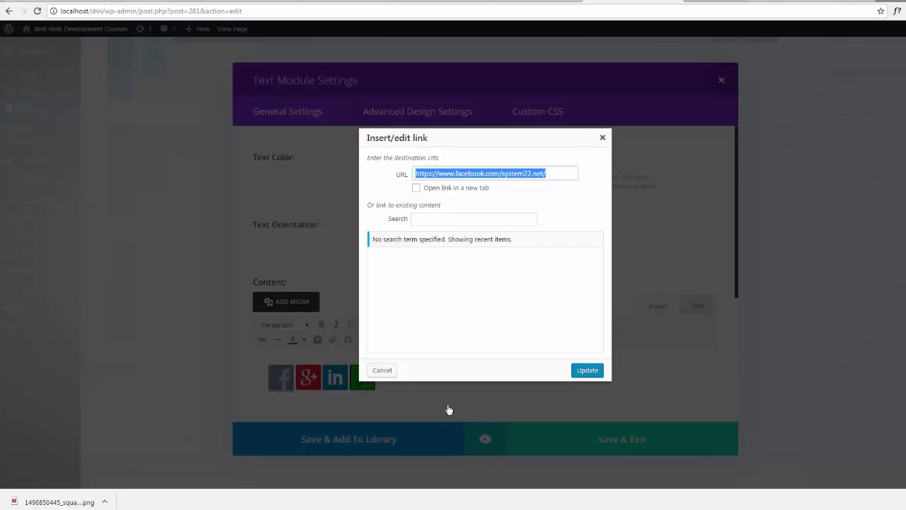
pyautogui.click(416, 188)
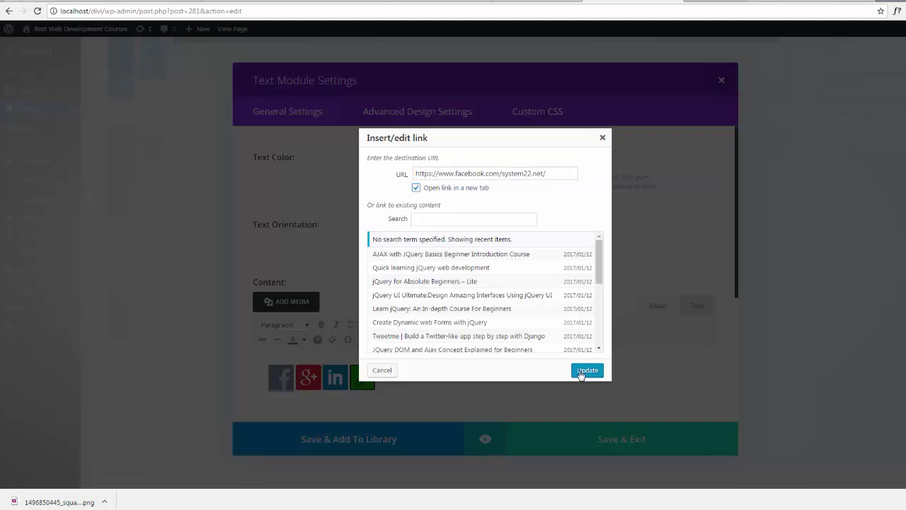
pyautogui.click(587, 370)
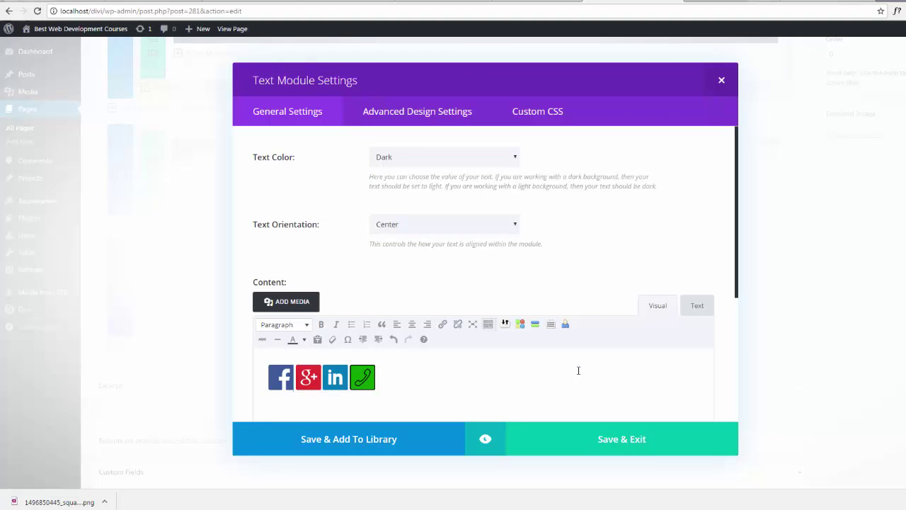
# Save the icons module and give the bottom section a #3d3d3d background colour
pyautogui.click(607, 443)
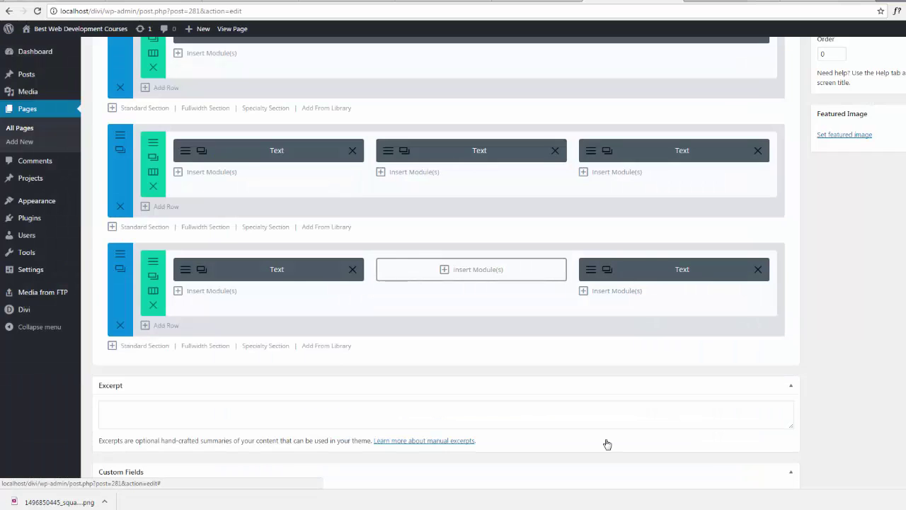
pyautogui.click(120, 258)
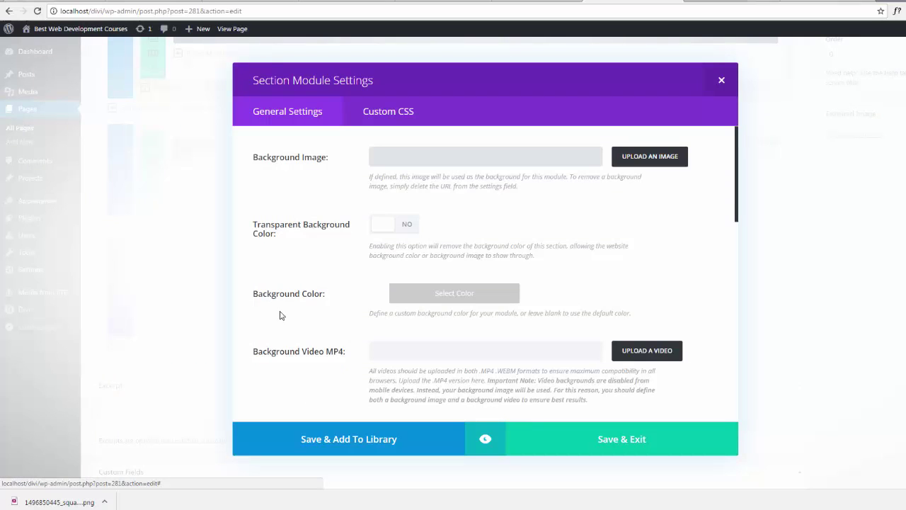
pyautogui.click(466, 297)
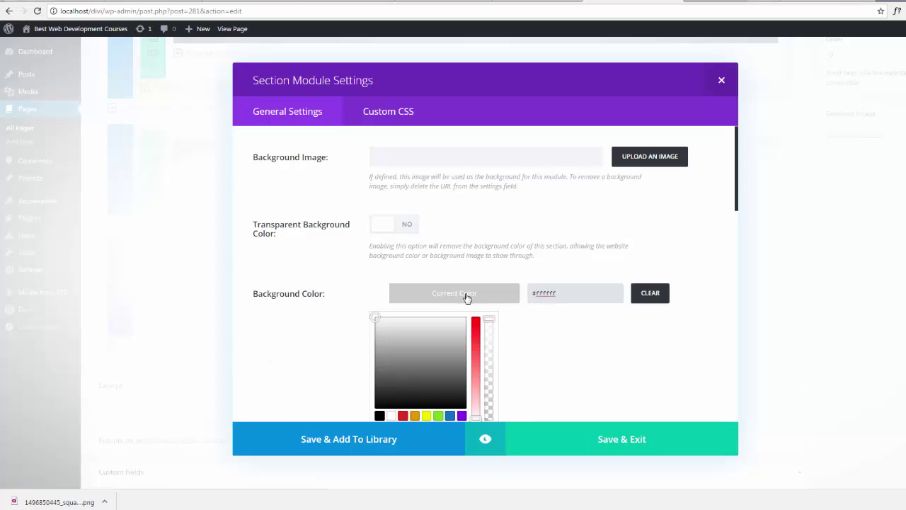
pyautogui.click(376, 388)
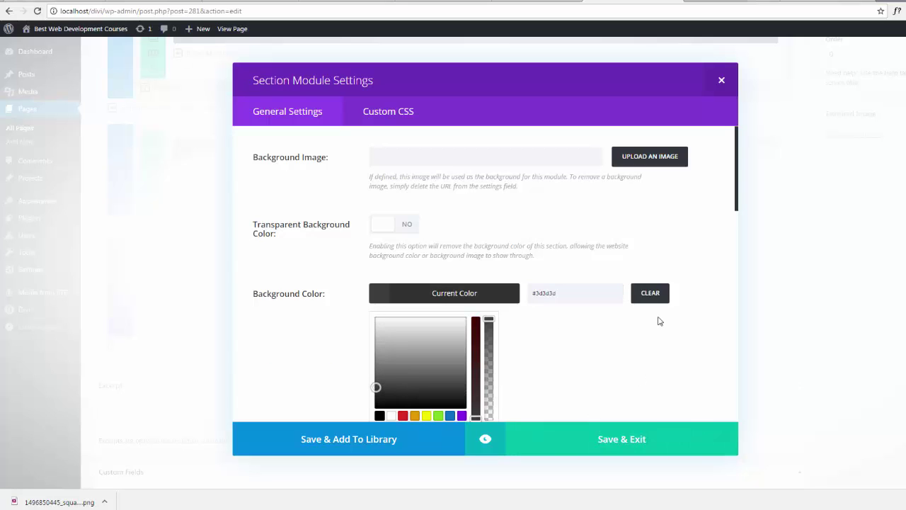
pyautogui.click(621, 442)
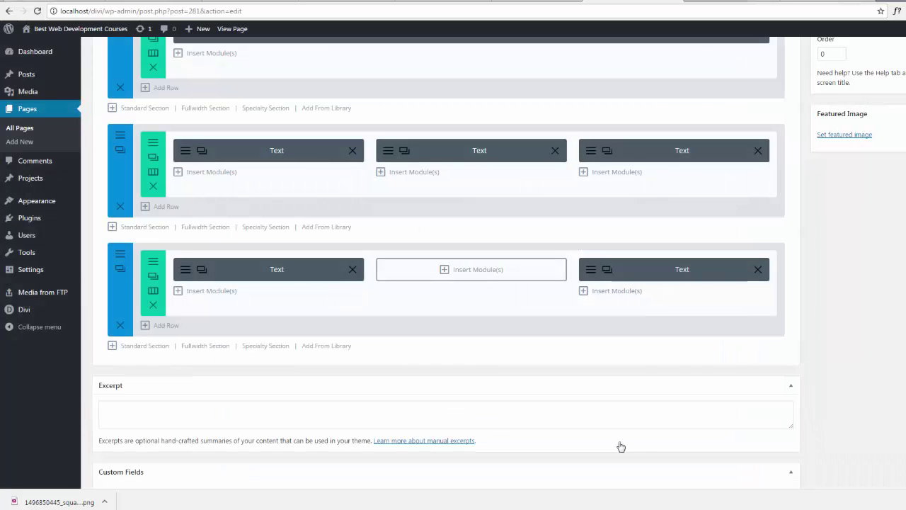
# Set the bottom section's custom top and bottom padding to 0 and save
pyautogui.click(121, 265)
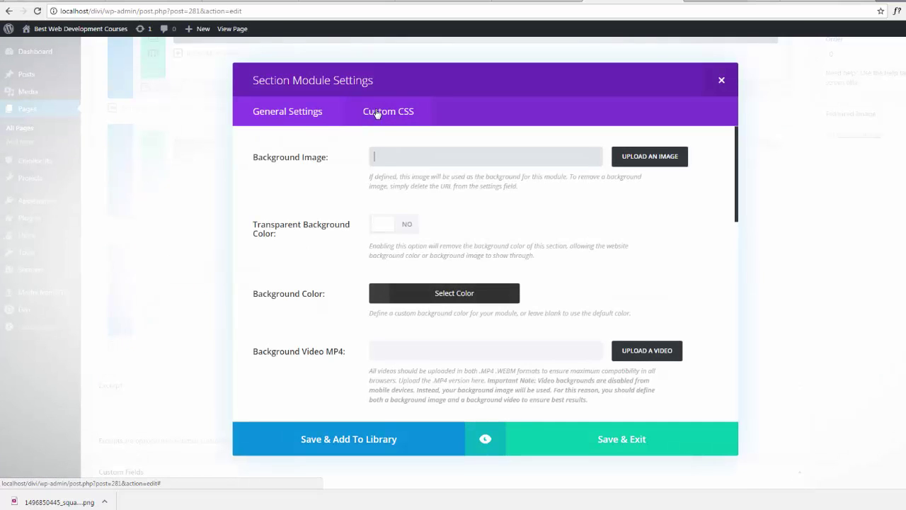
pyautogui.scroll(-2, 299, 296)
pyautogui.scroll(-6, 299, 296)
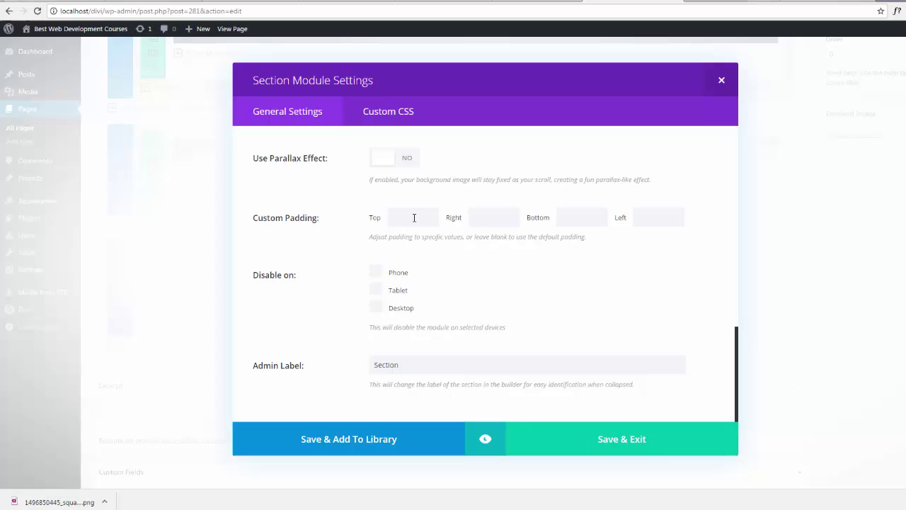
pyautogui.click(414, 217)
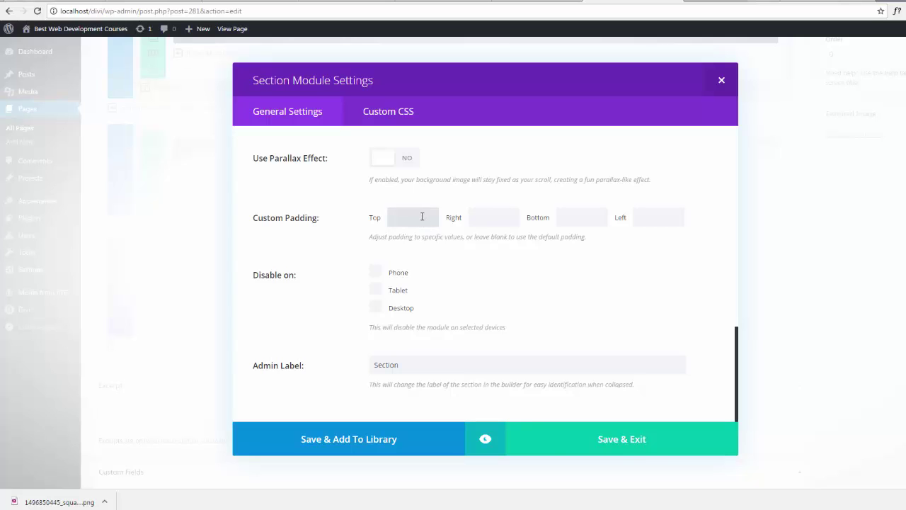
pyautogui.click(576, 218)
pyautogui.write('0')
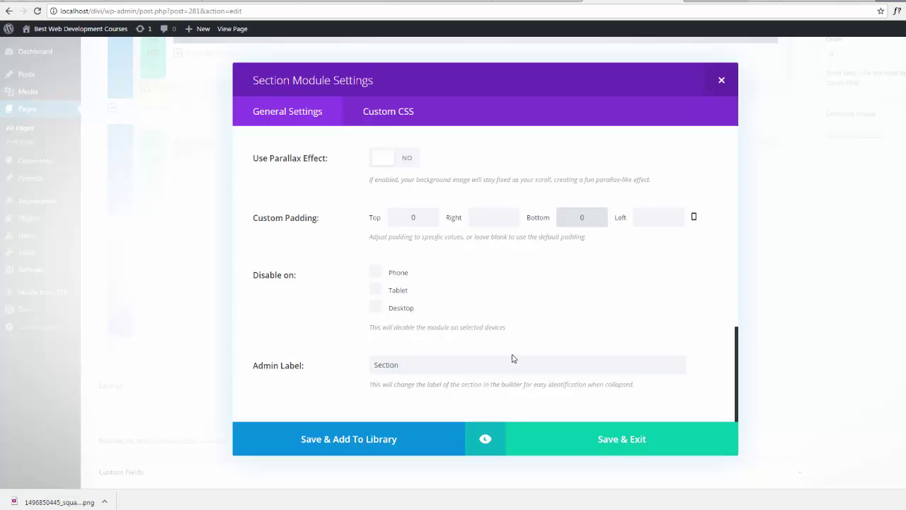
pyautogui.click(624, 444)
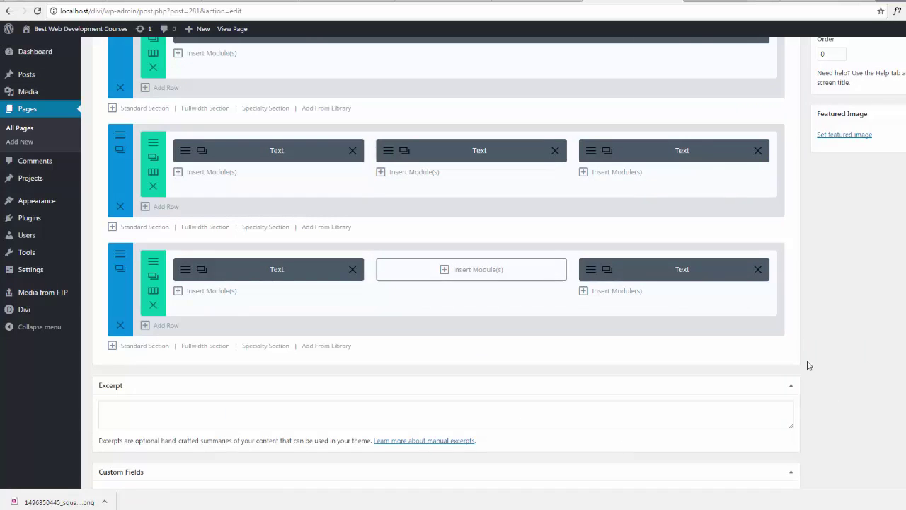
# Give the copyright Text module Light text colour and Center text orientation, then save it
pyautogui.click(185, 275)
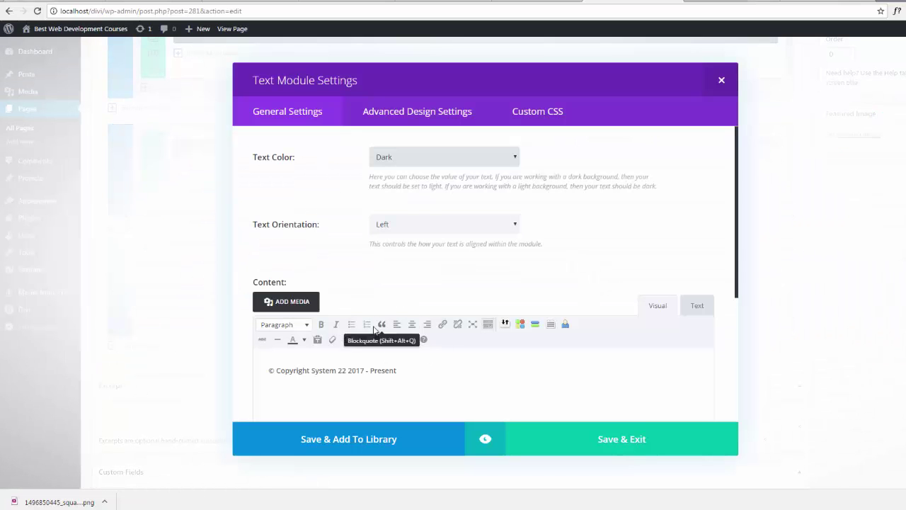
pyautogui.click(515, 158)
pyautogui.click(471, 181)
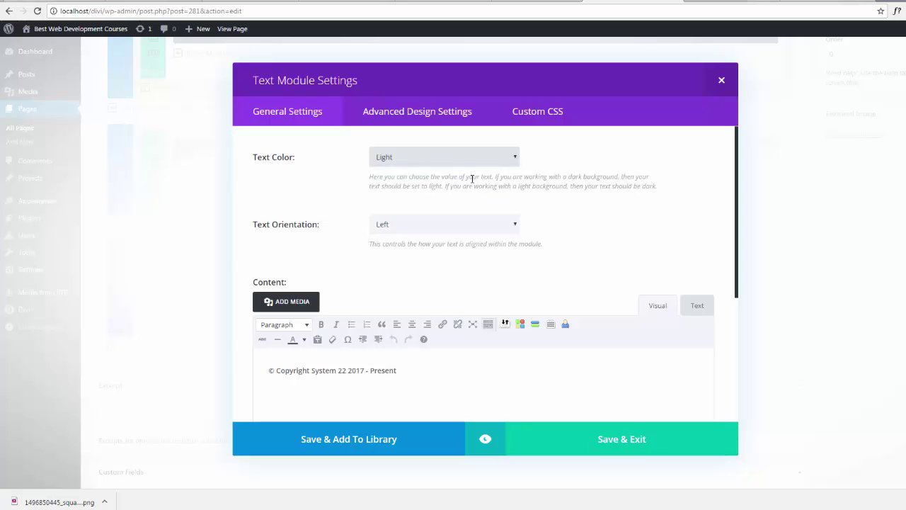
pyautogui.click(515, 227)
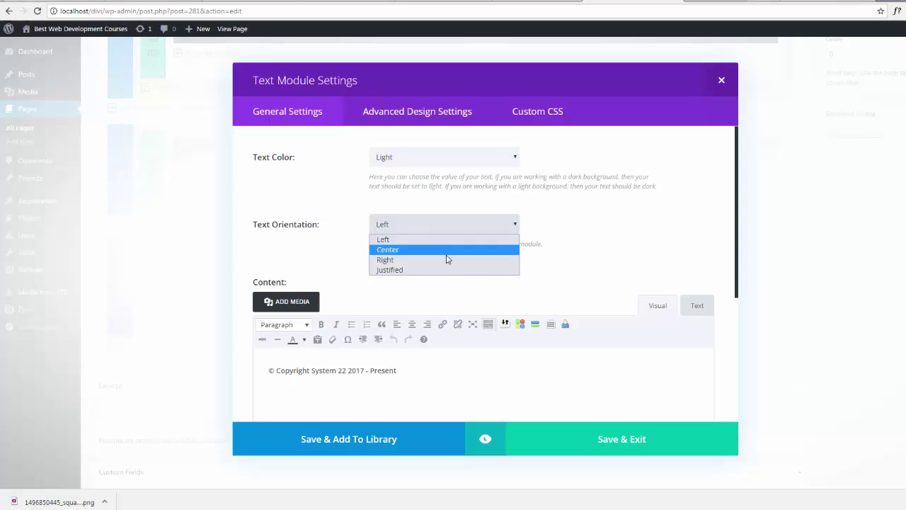
pyautogui.click(447, 254)
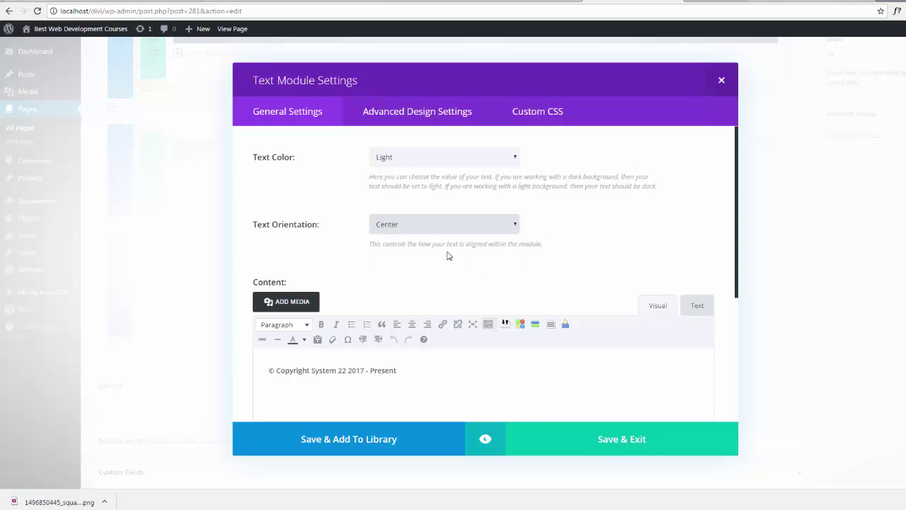
pyautogui.click(622, 440)
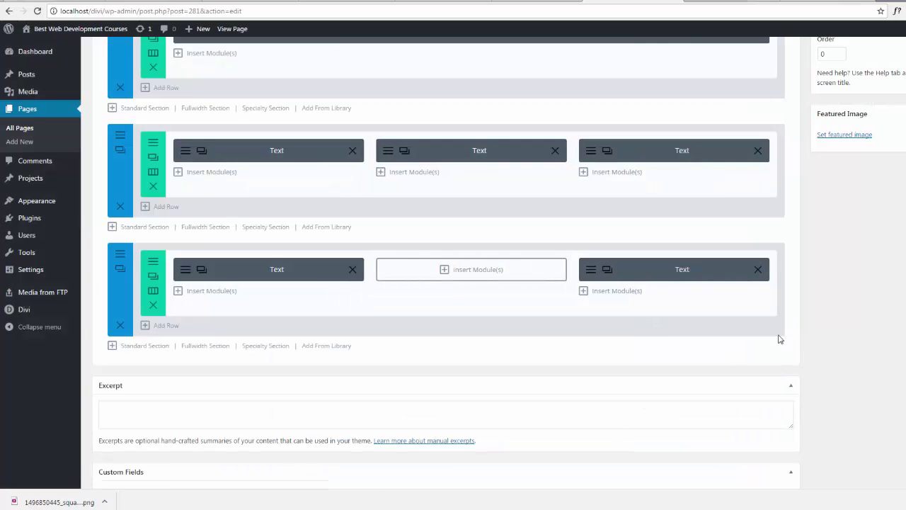
# Save the page as a draft and scroll its preview down to the dark footer
pyautogui.scroll(5, 863, 279)
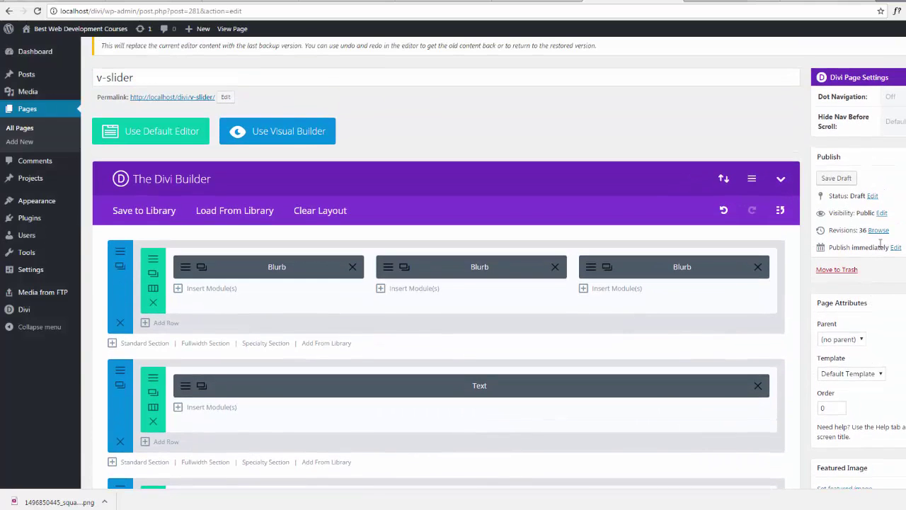
pyautogui.click(837, 181)
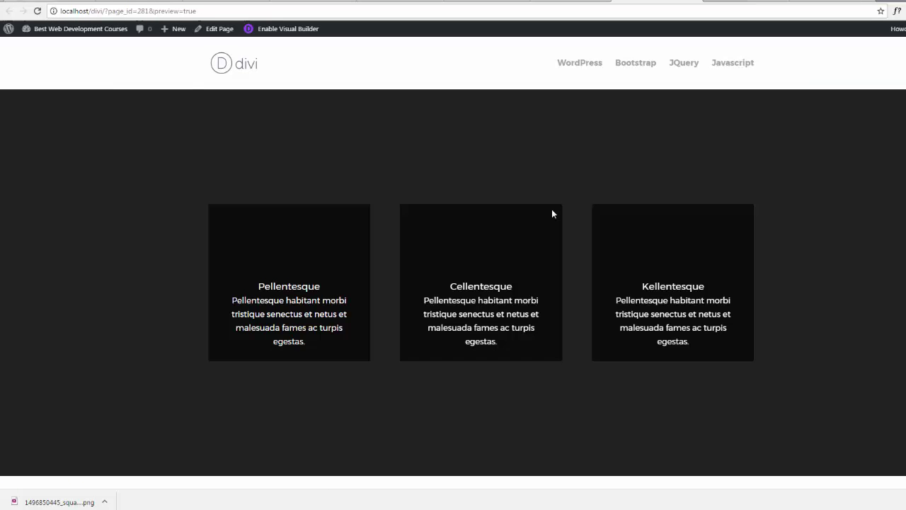
pyautogui.scroll(-5, 823, 310)
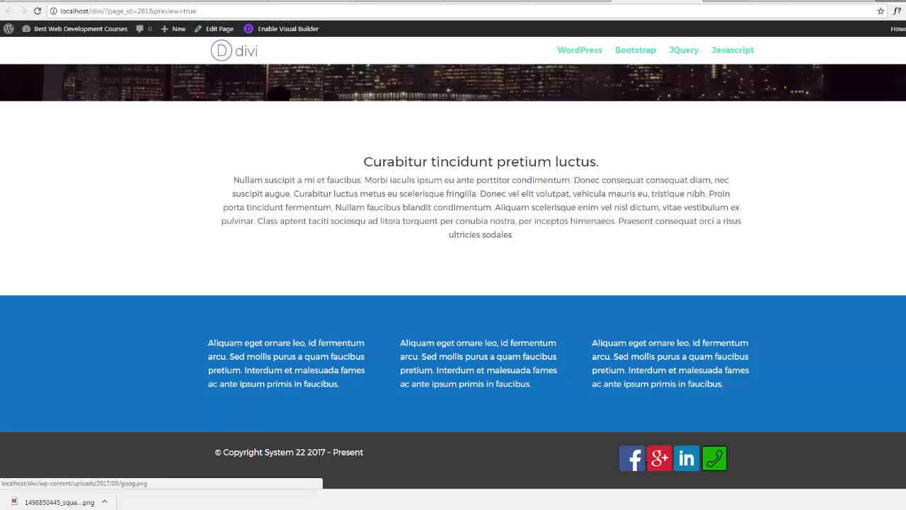
pyautogui.click(634, 460)
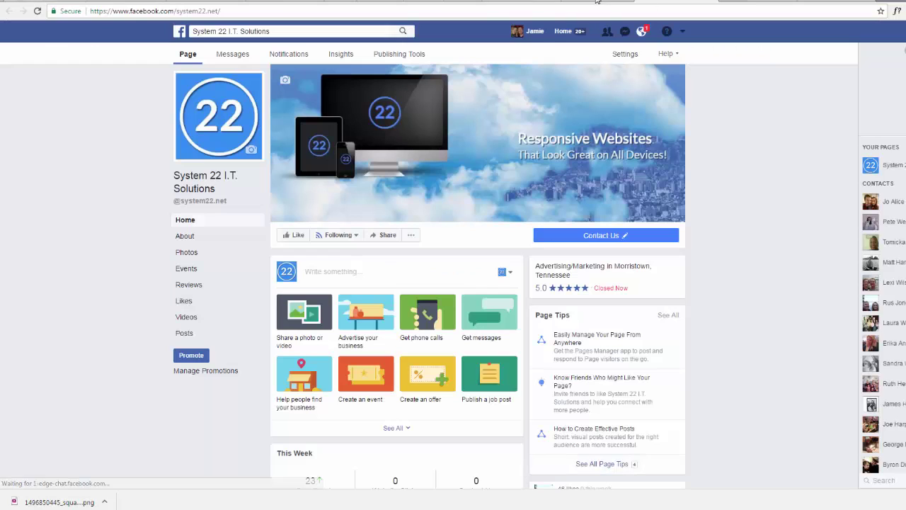
pyautogui.hotkey('ctrl', 'w')
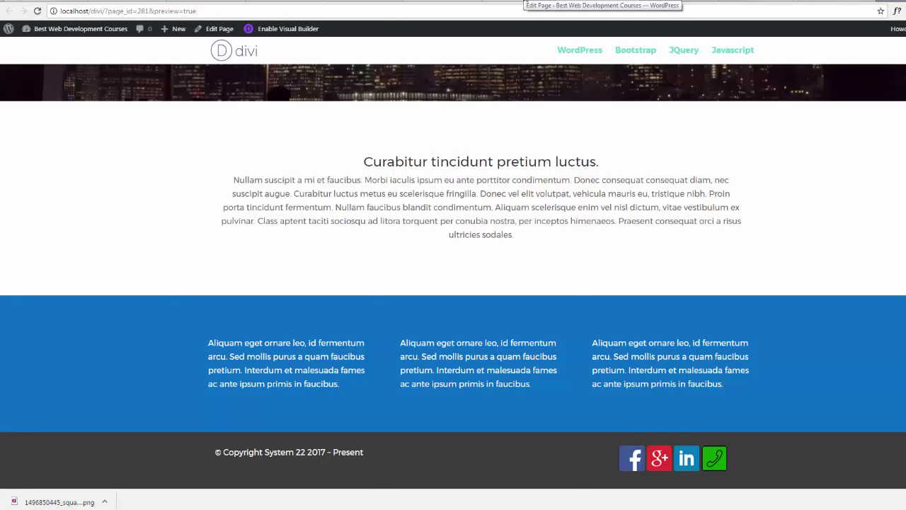
# Insert spaces between the four social icons in the footer Text module, save it, and return to the preview
pyautogui.click(539, 2)
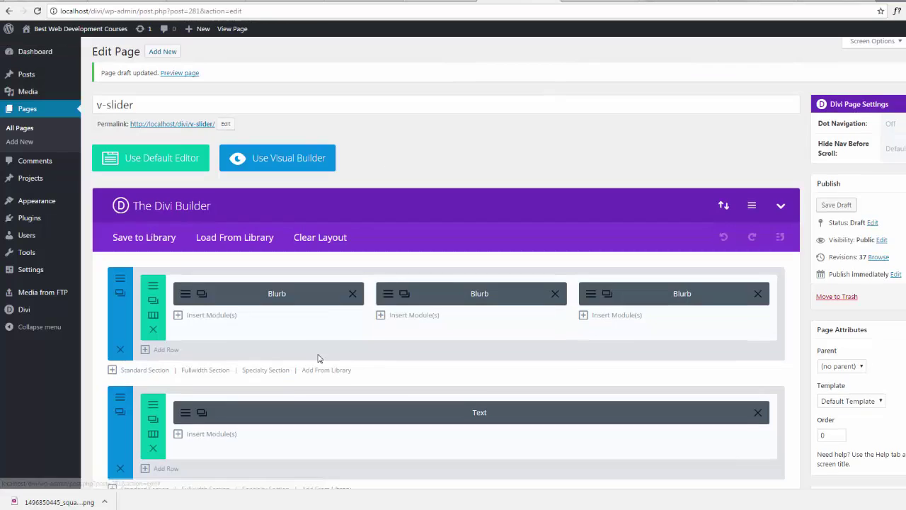
pyautogui.scroll(-7, 320, 358)
pyautogui.scroll(1, 434, 327)
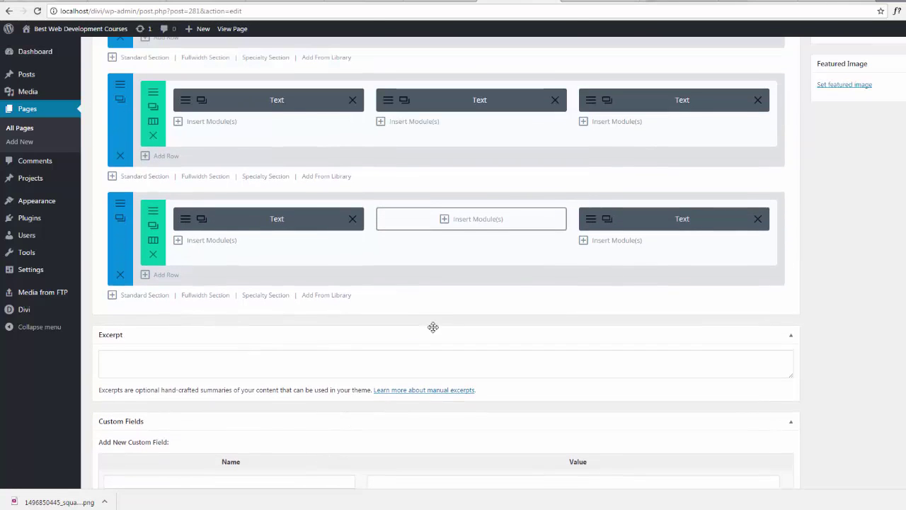
pyautogui.click(591, 222)
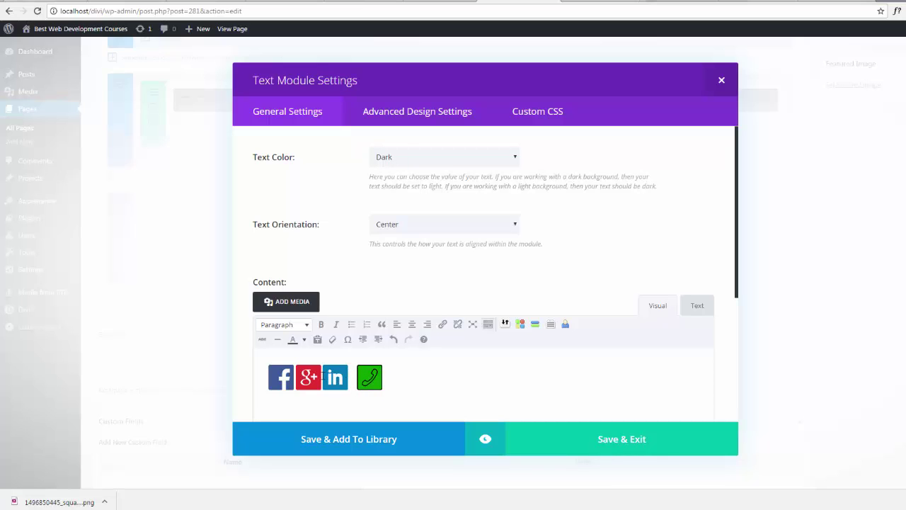
pyautogui.click(322, 376)
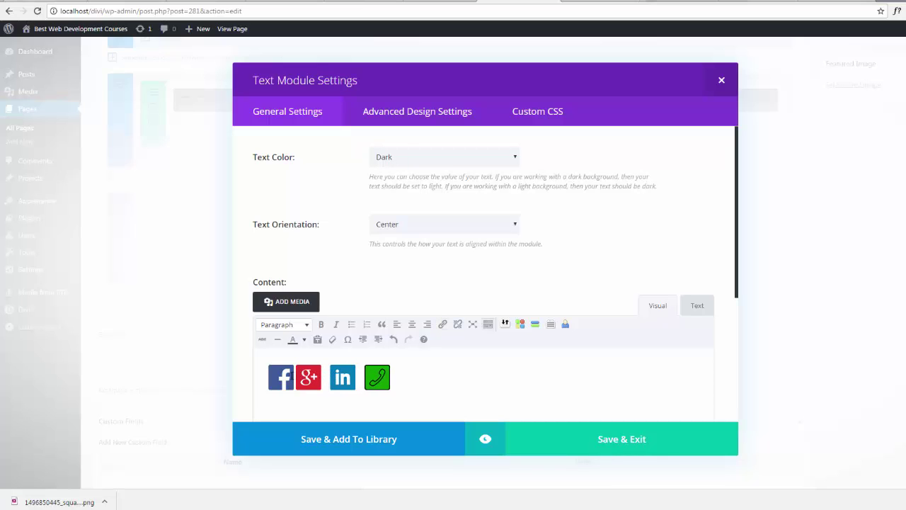
pyautogui.click(294, 376)
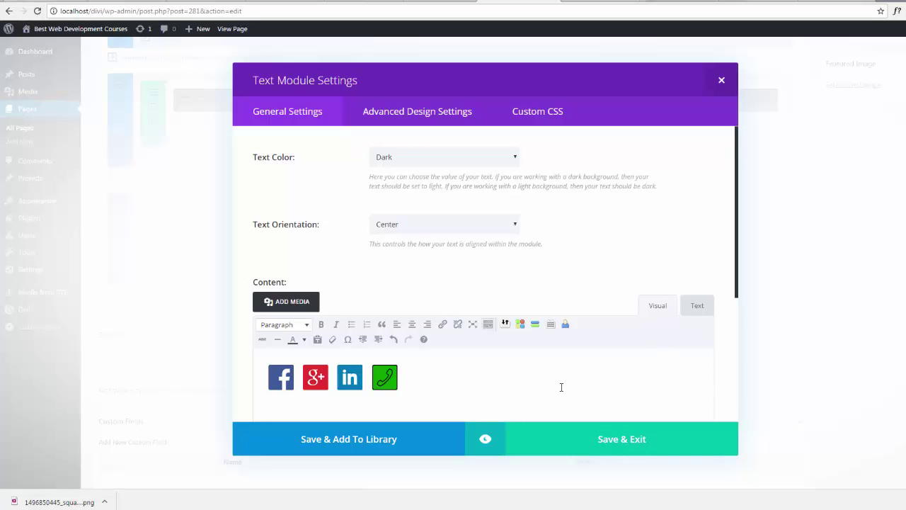
pyautogui.click(604, 452)
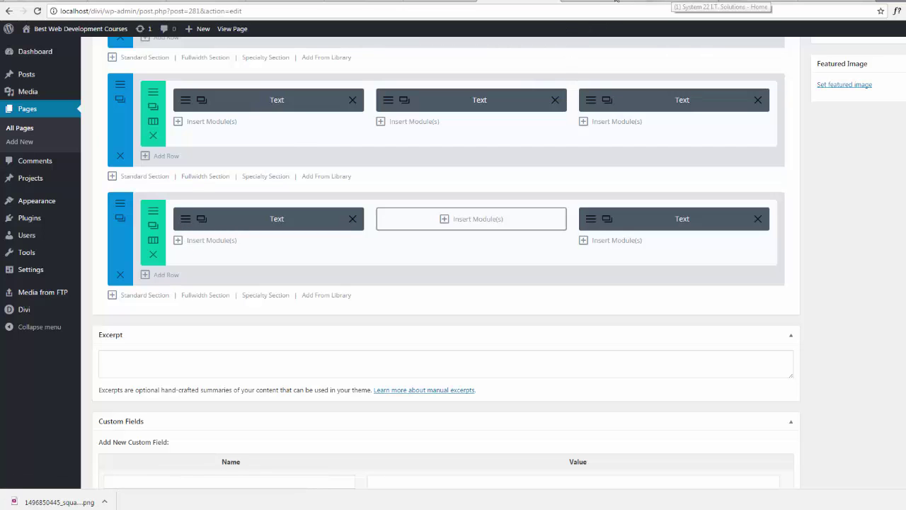
pyautogui.click(723, 0)
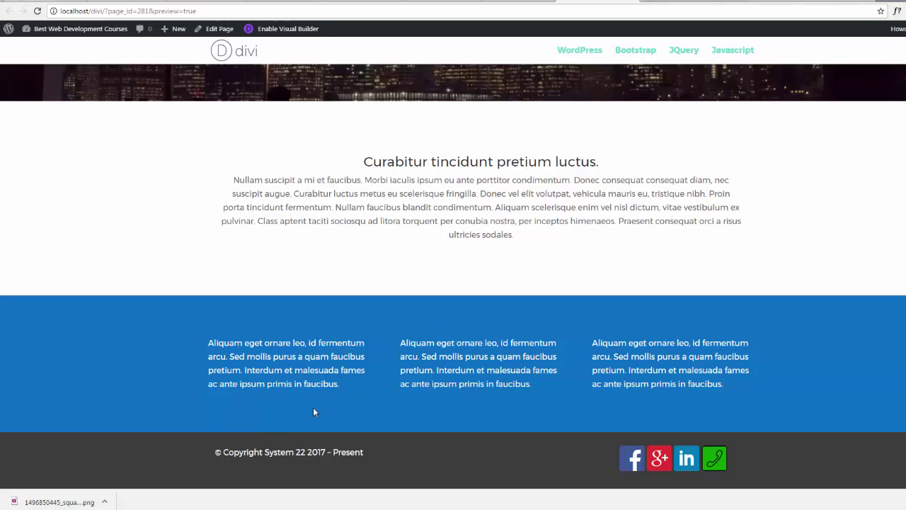
# Inspect the copyright text and select its container element in DevTools
pyautogui.rightClick(275, 453)
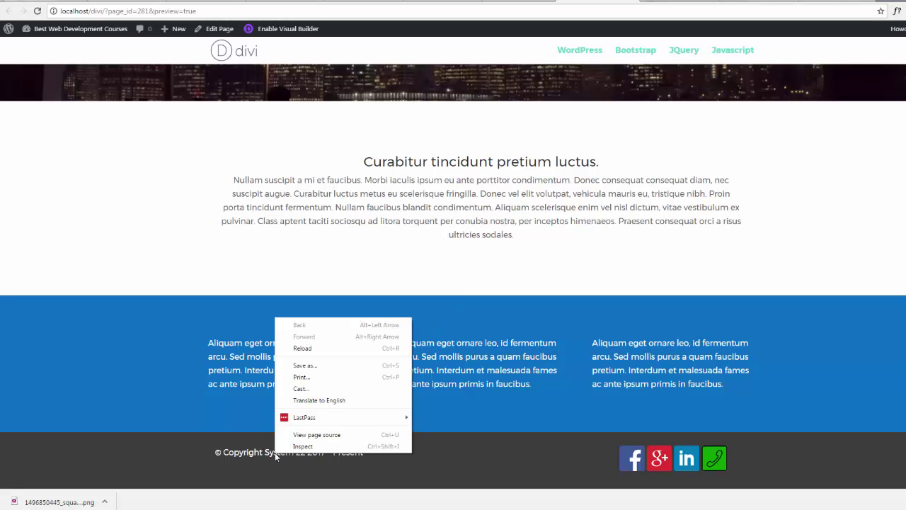
pyautogui.click(303, 446)
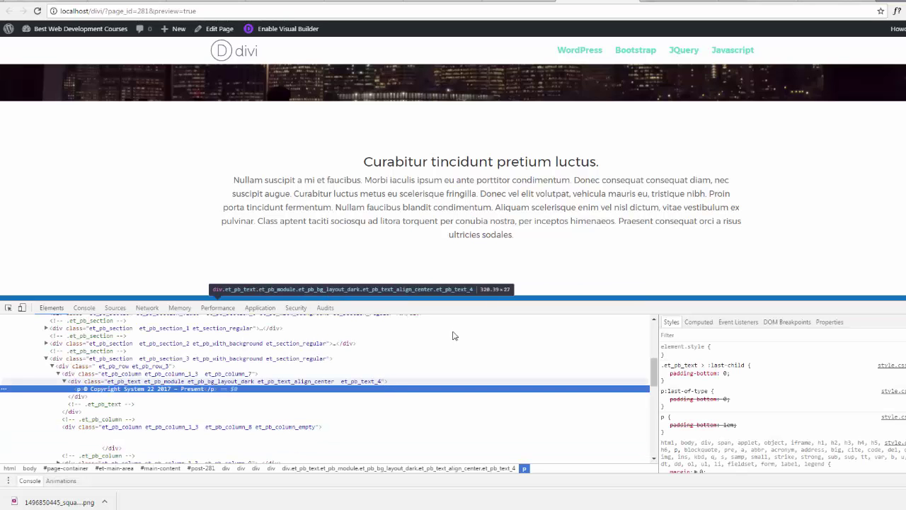
pyautogui.scroll(-3, 523, 231)
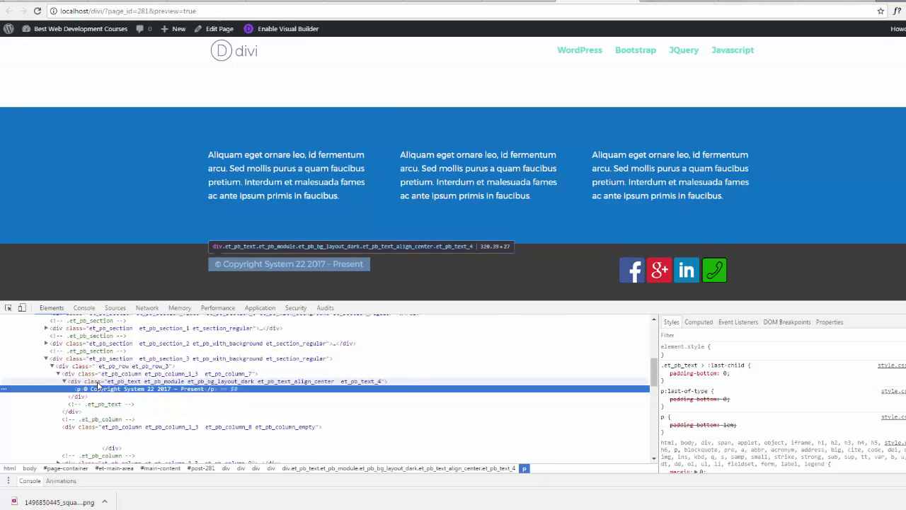
pyautogui.click(99, 383)
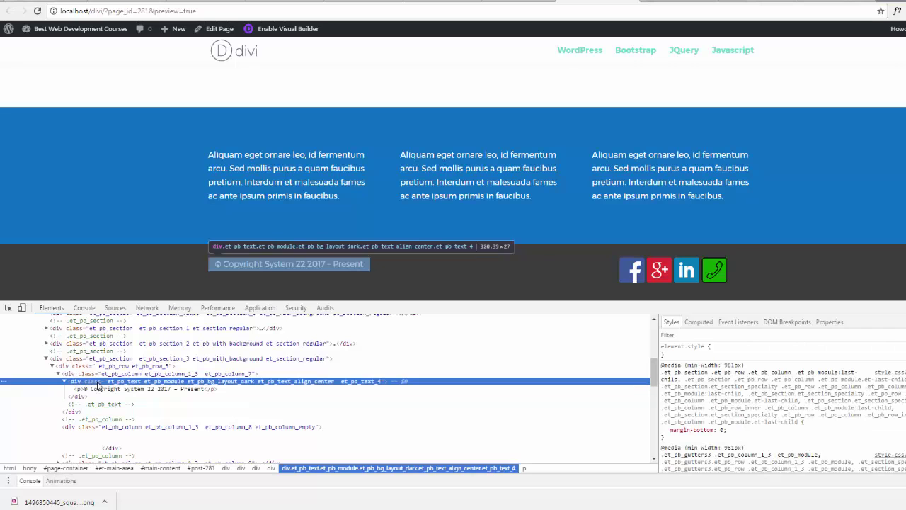
# Add an inline padding-top of 20px, reduce it to 15px, then close DevTools
pyautogui.click(722, 348)
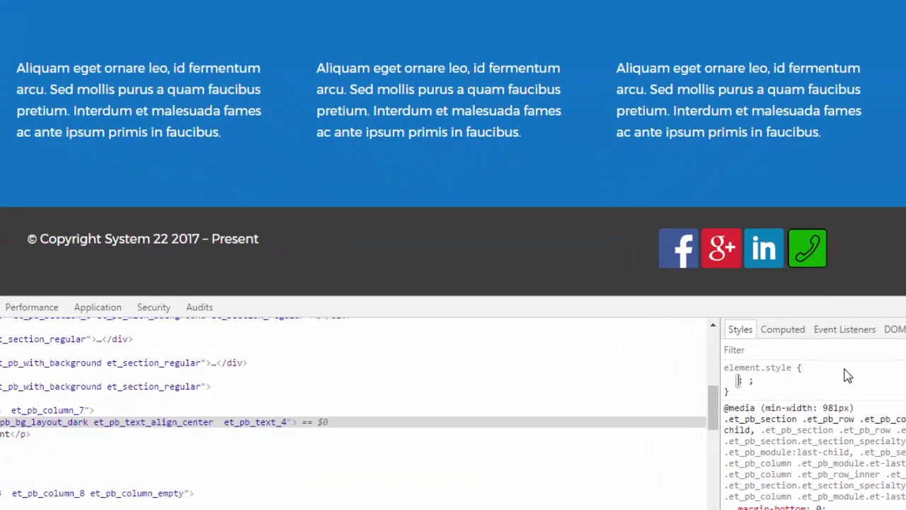
pyautogui.write('padding')
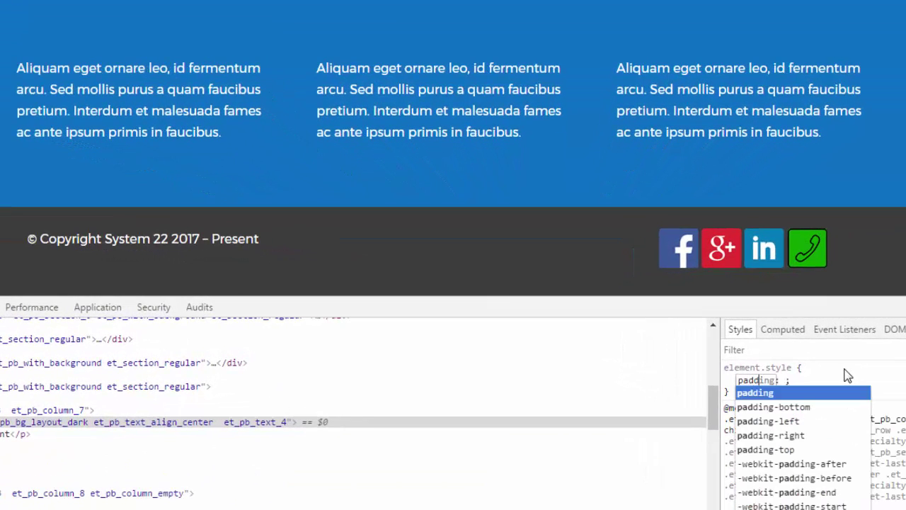
pyautogui.write('-top')
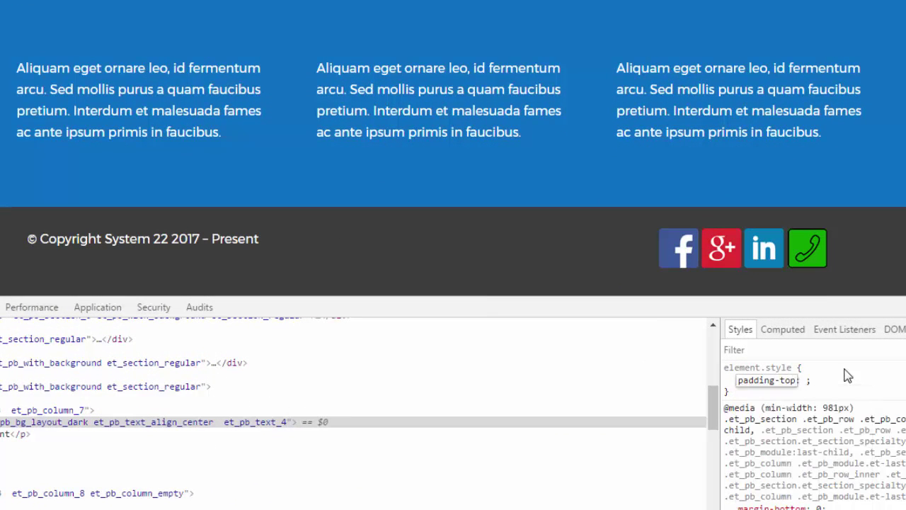
pyautogui.press('Tab')
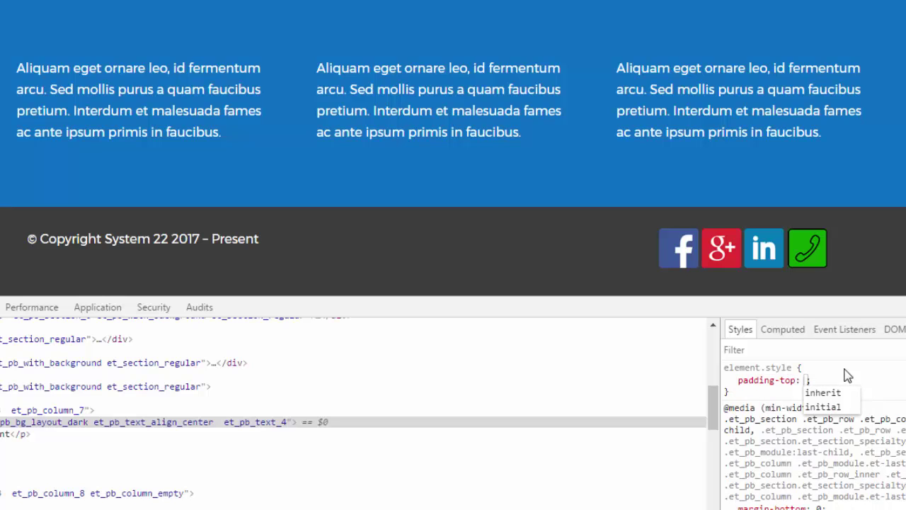
pyautogui.write('20px')
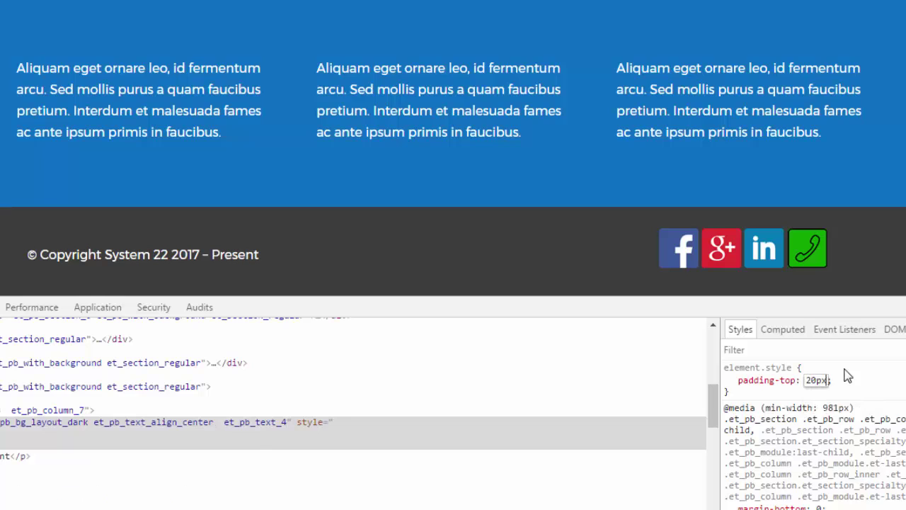
pyautogui.press('Return')
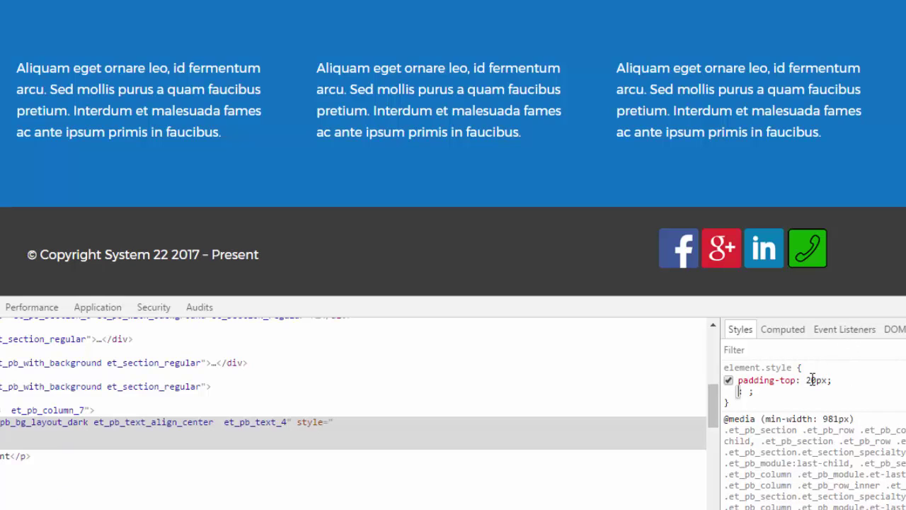
pyautogui.click(813, 381)
pyautogui.click(813, 380)
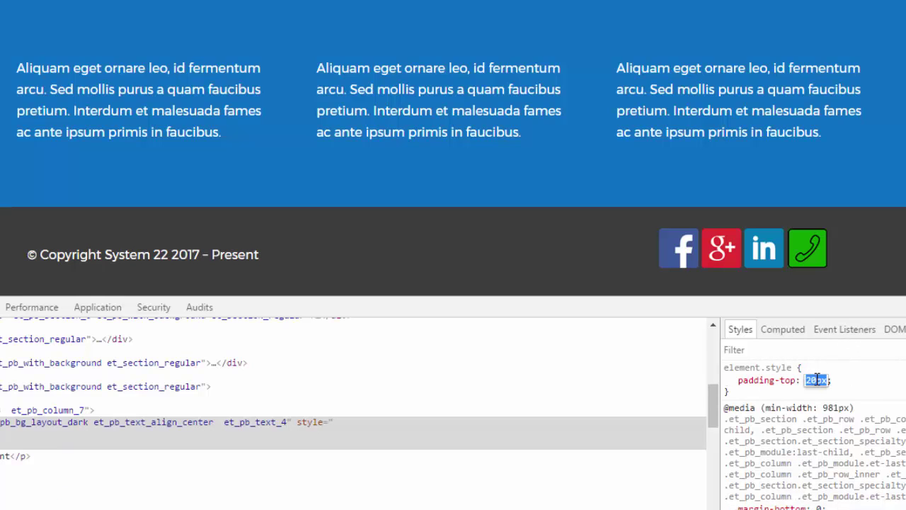
pyautogui.click(818, 380)
pyautogui.write('15')
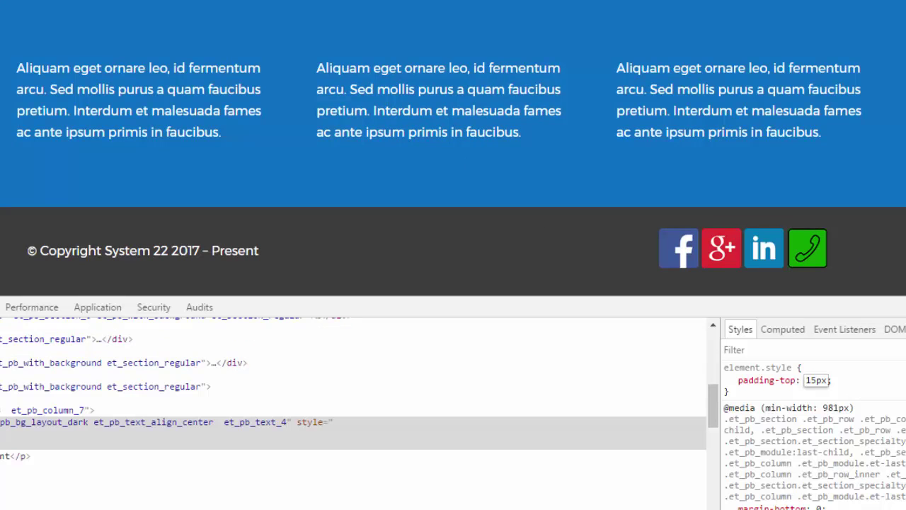
pyautogui.press('F12')
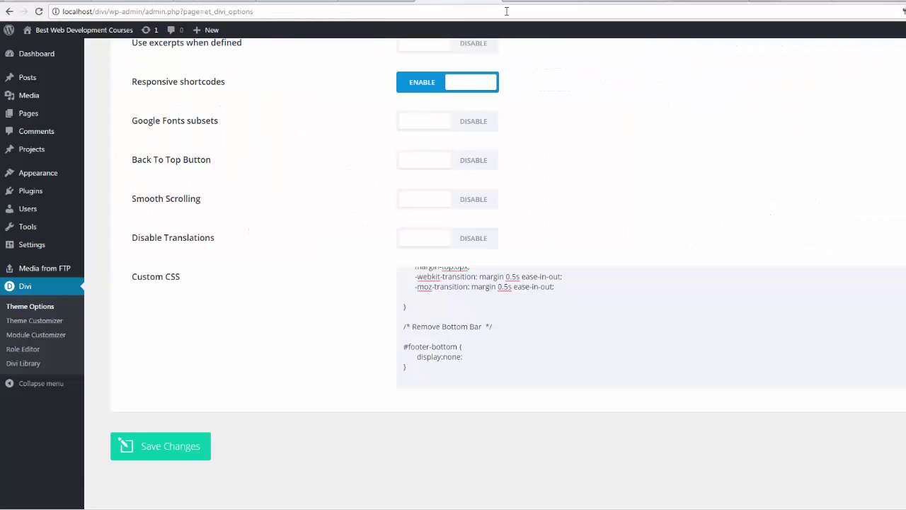
# Set the copyright Text module's Custom Padding top to 15px in Advanced Design Settings
pyautogui.click(529, 1)
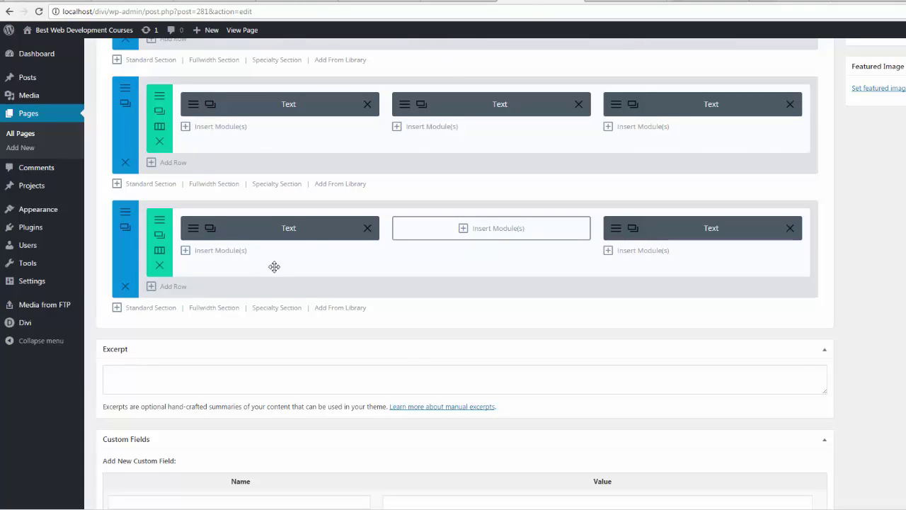
pyautogui.click(193, 233)
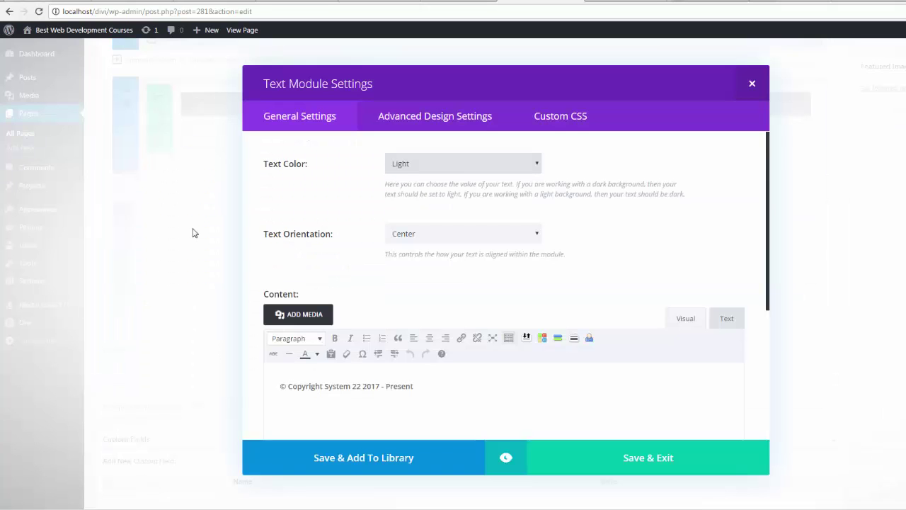
pyautogui.click(410, 118)
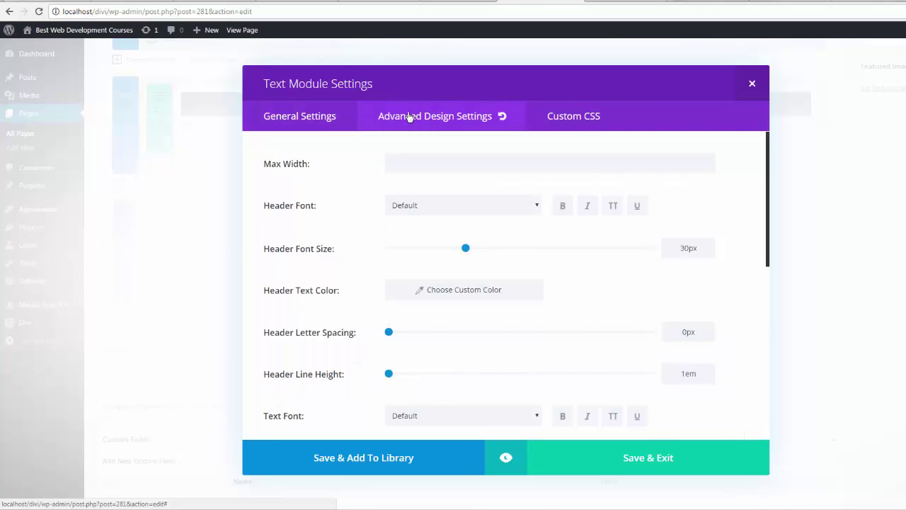
pyautogui.scroll(-5, 337, 263)
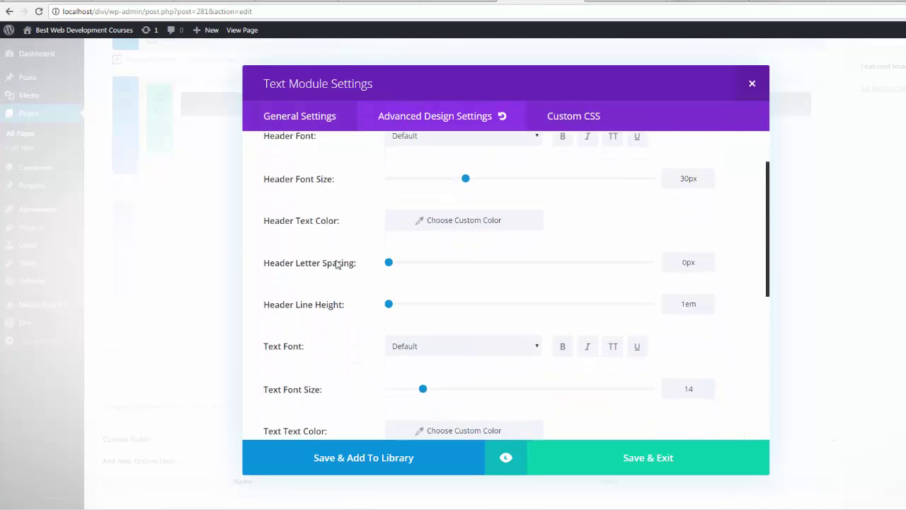
pyautogui.scroll(-4, 337, 265)
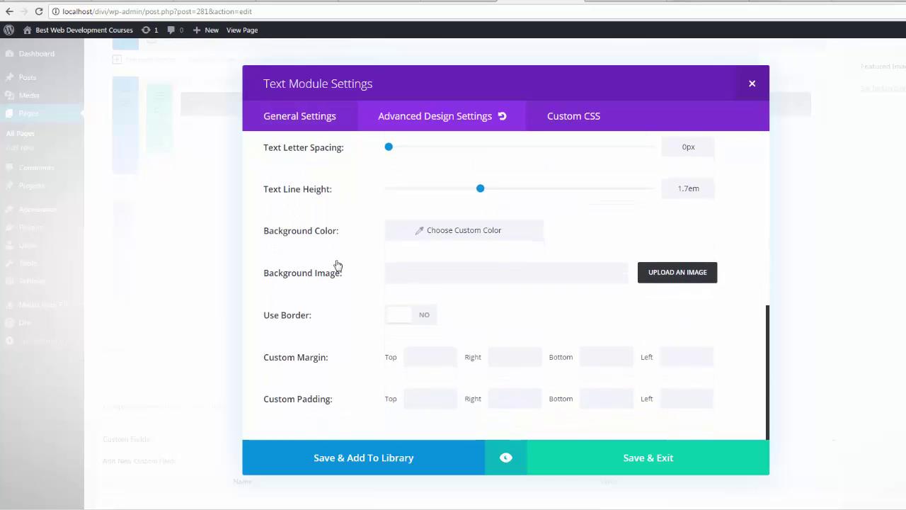
pyautogui.click(422, 399)
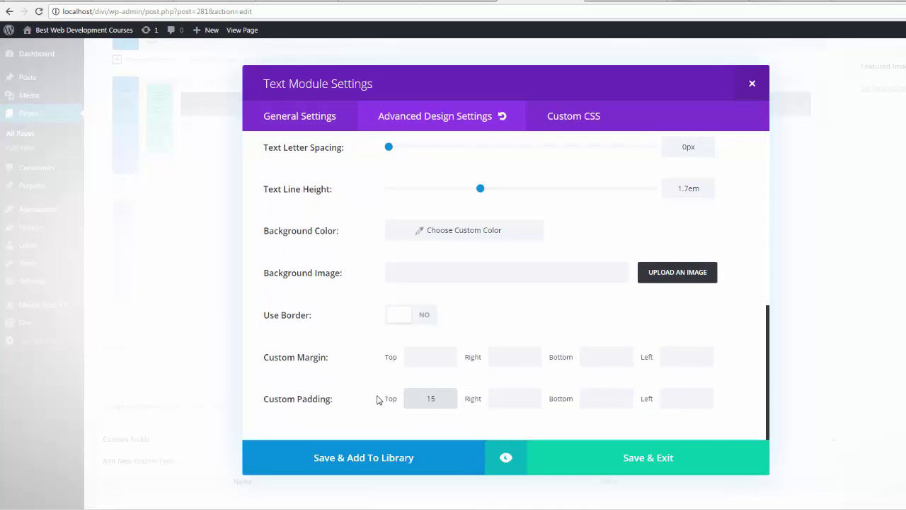
pyautogui.write('15px')
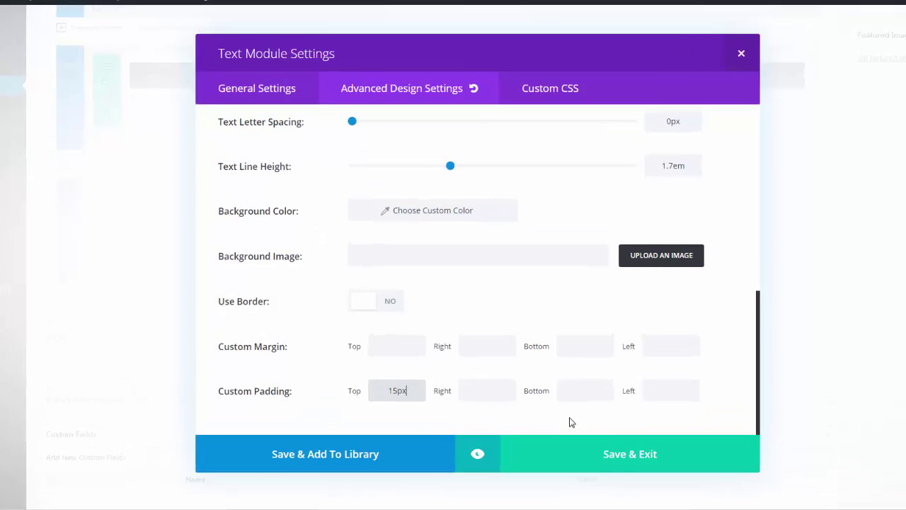
# Enable responsive padding and check the Tablet and Smartphone top padding values
pyautogui.moveTo(477, 392)
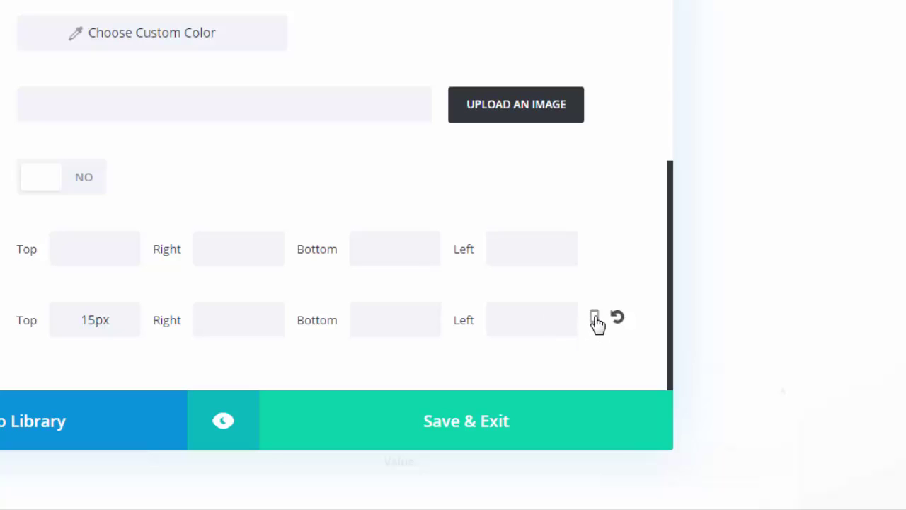
pyautogui.click(595, 320)
pyautogui.scroll(-2, 337, 213)
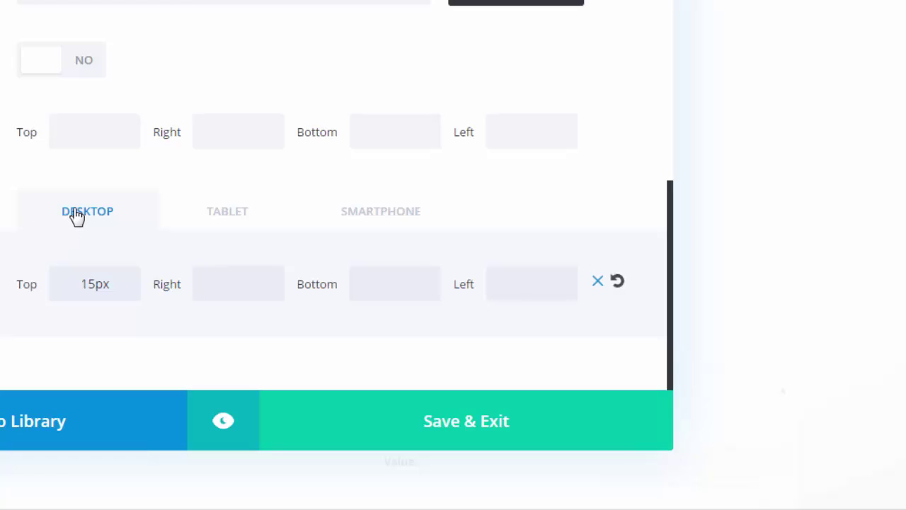
pyautogui.click(229, 218)
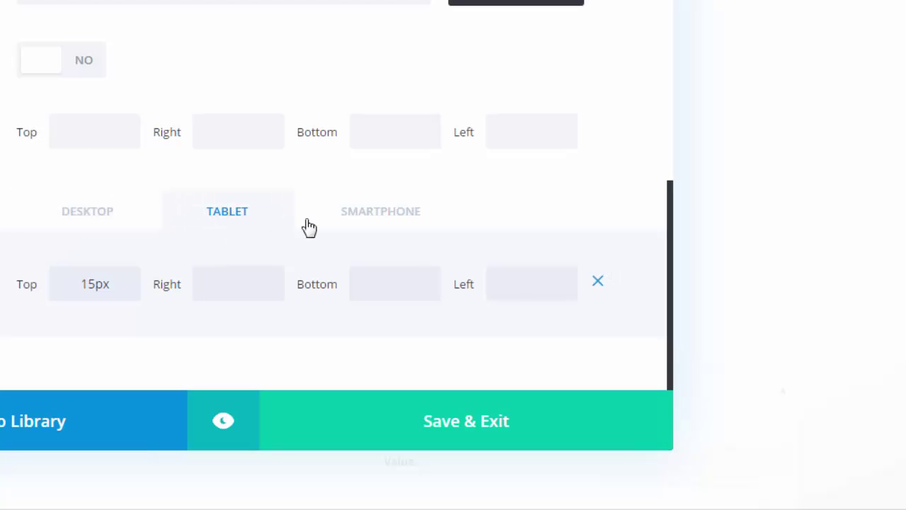
pyautogui.click(376, 218)
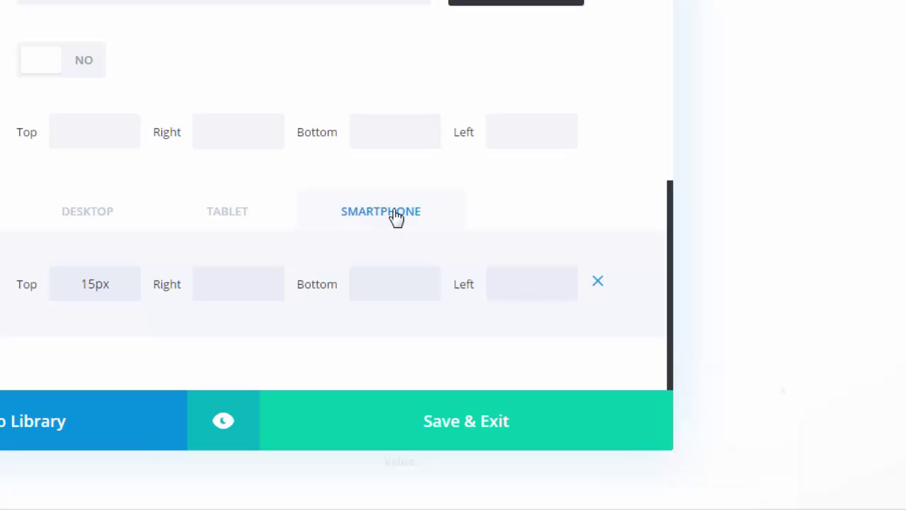
pyautogui.click(241, 218)
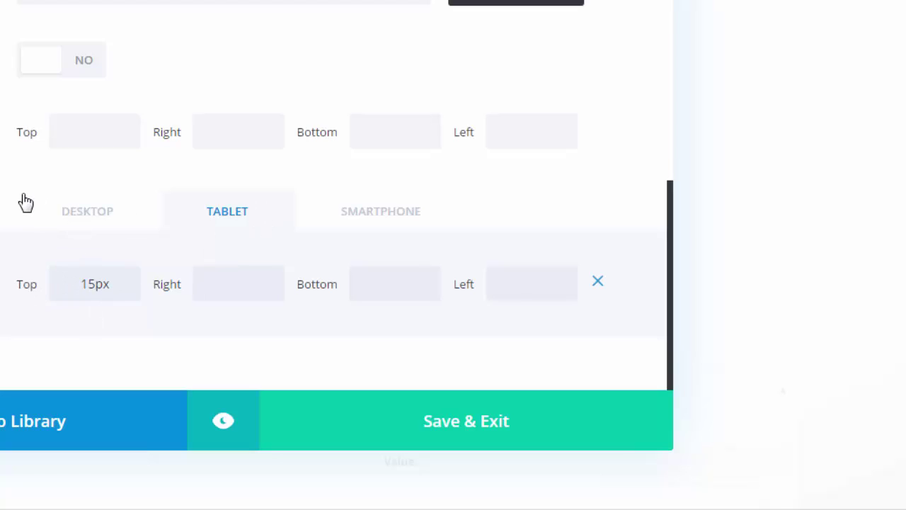
# Save the copyright module settings and save the page as a draft
pyautogui.click(464, 420)
pyautogui.scroll(5, 811, 152)
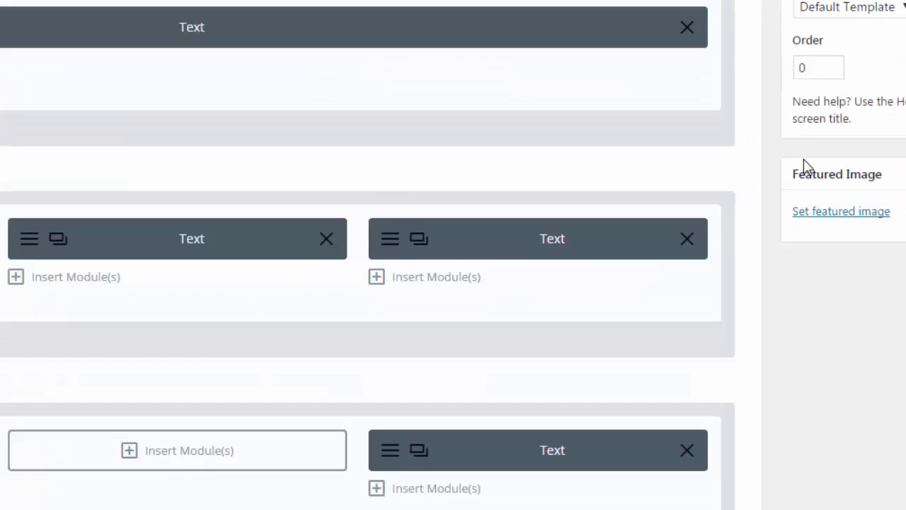
pyautogui.scroll(8, 804, 158)
pyautogui.click(682, 213)
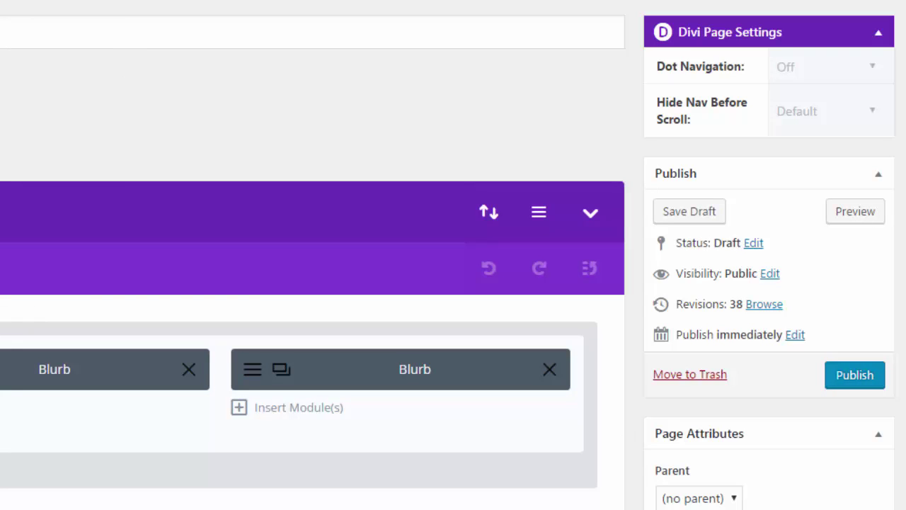
# Preview the page and scroll down to the footer with the lowered copyright line
pyautogui.click(863, 213)
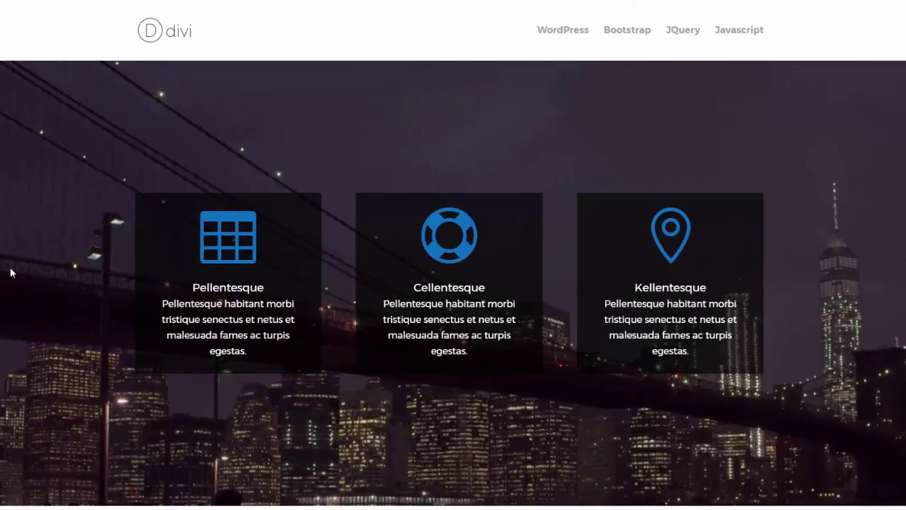
pyautogui.scroll(-6, 48, 269)
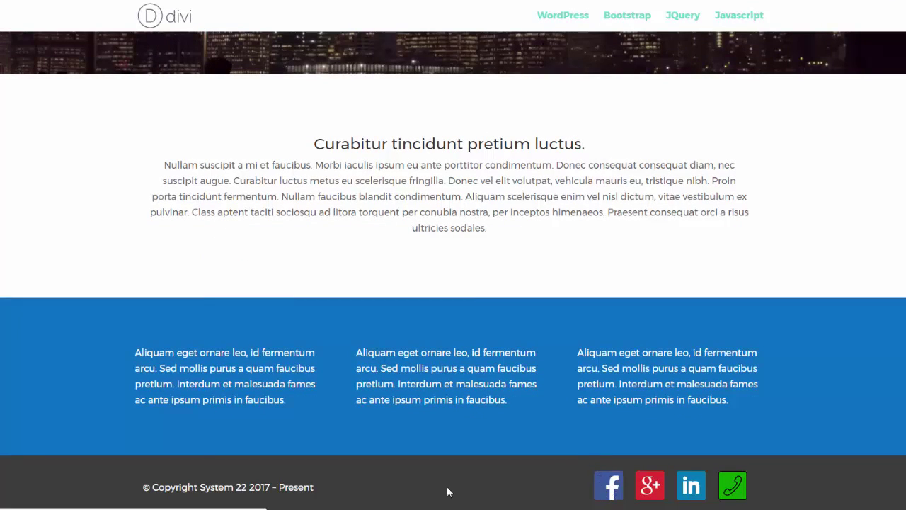
pyautogui.scroll(2, 453, 269)
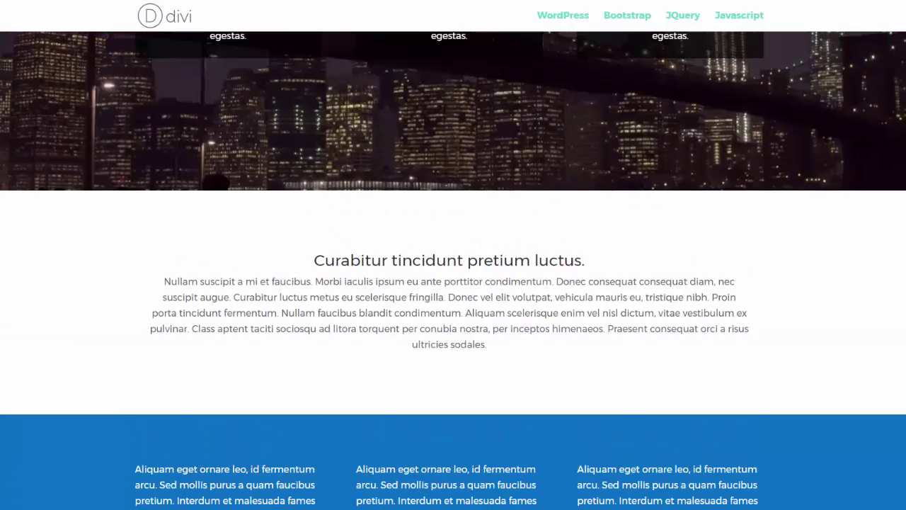
pyautogui.scroll(-2, 453, 269)
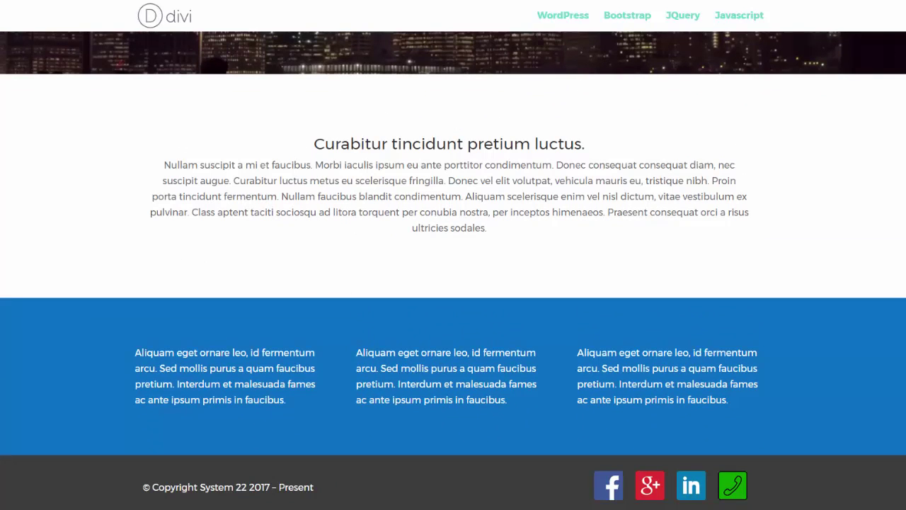